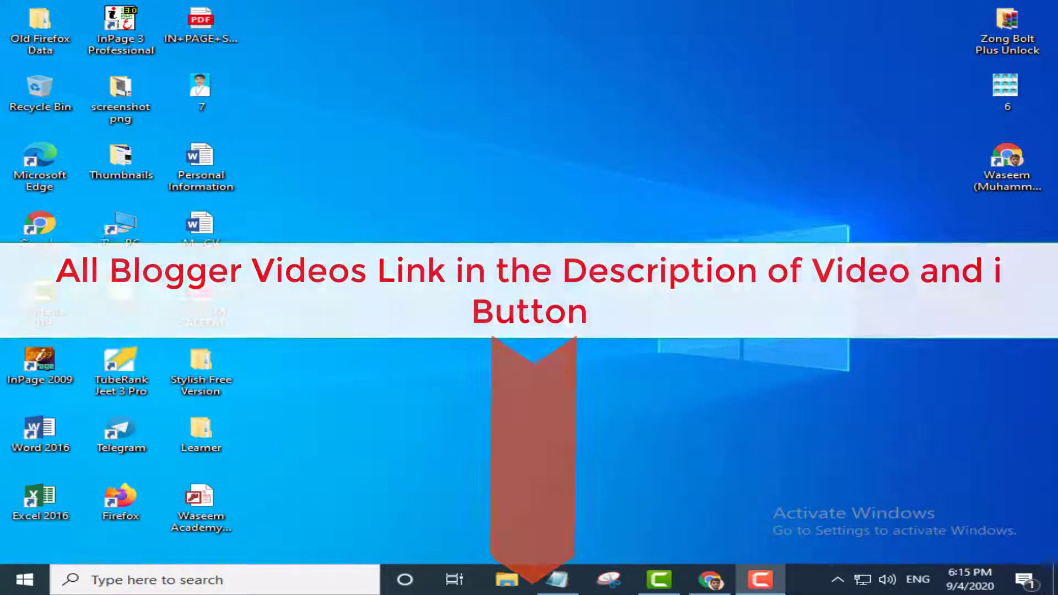
# - Switch to Chrome and like the YouTube video about uploading and changing a Blogger theme
pyautogui.click(711, 580)
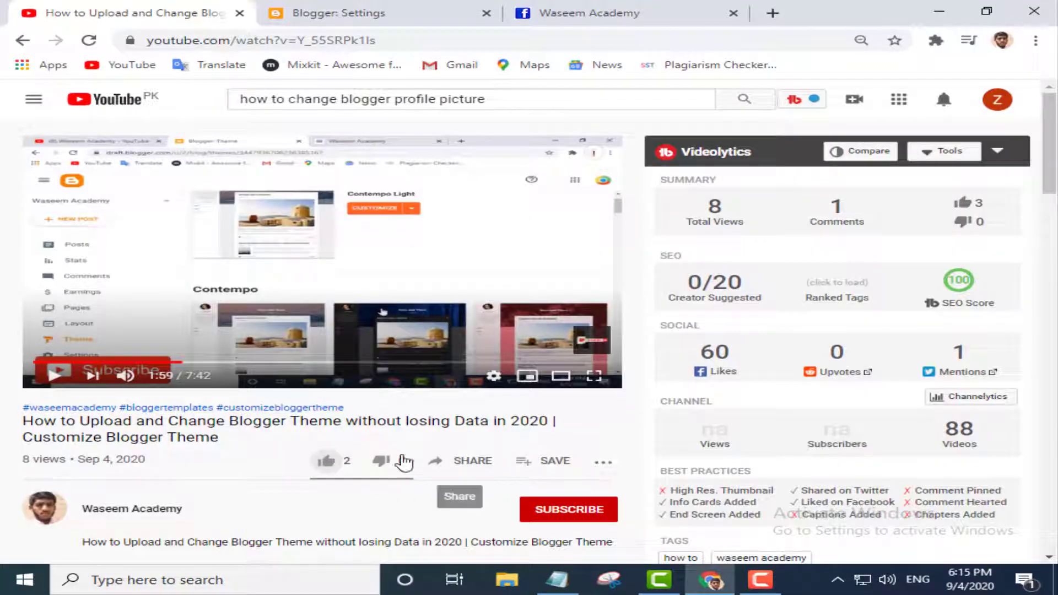
pyautogui.click(329, 467)
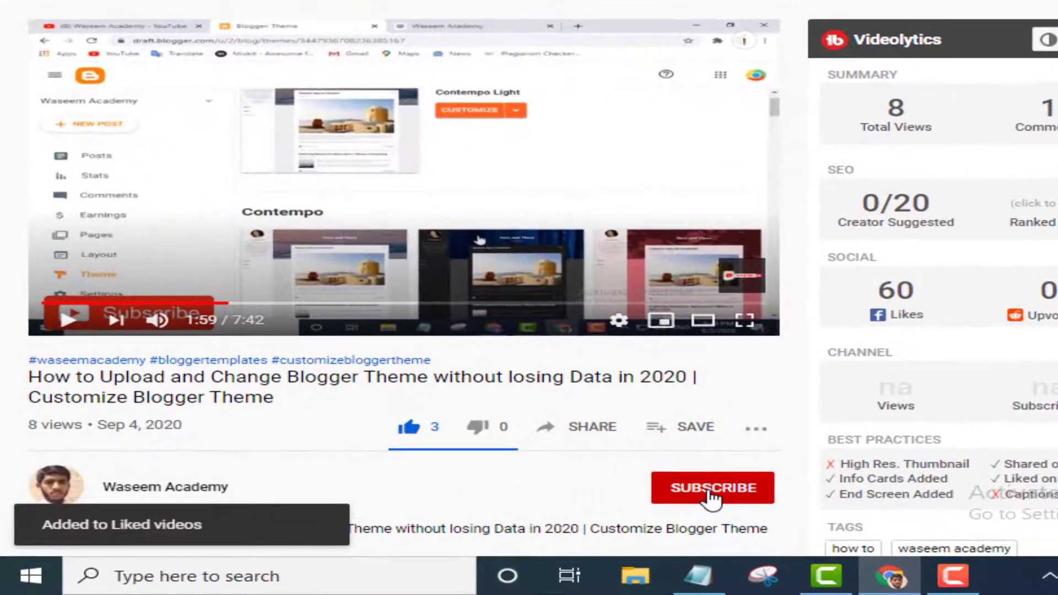
# - Subscribe to the video's channel and set its notifications to All
pyautogui.click(601, 510)
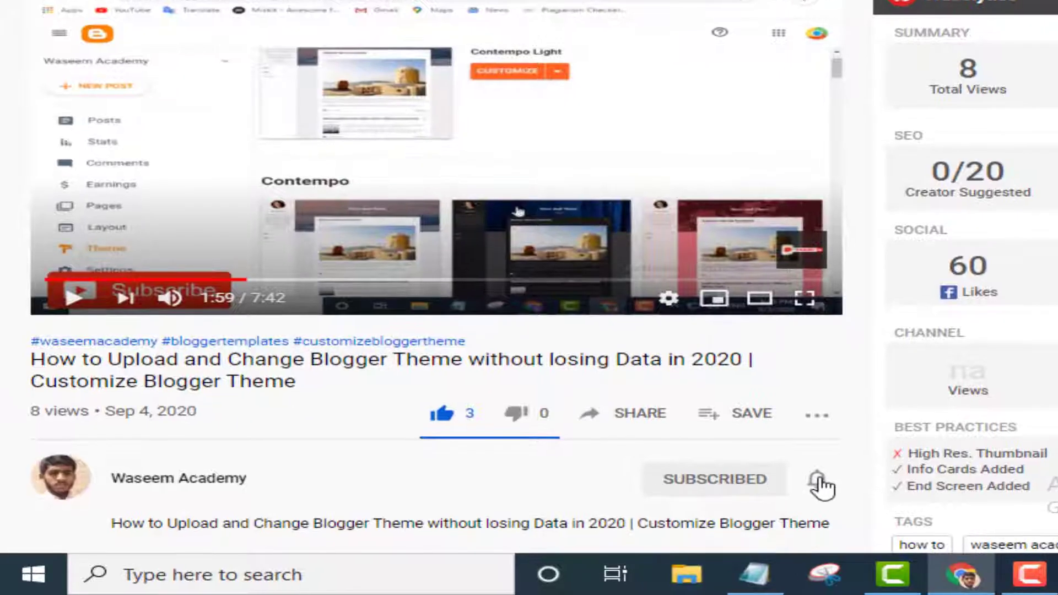
pyautogui.click(819, 482)
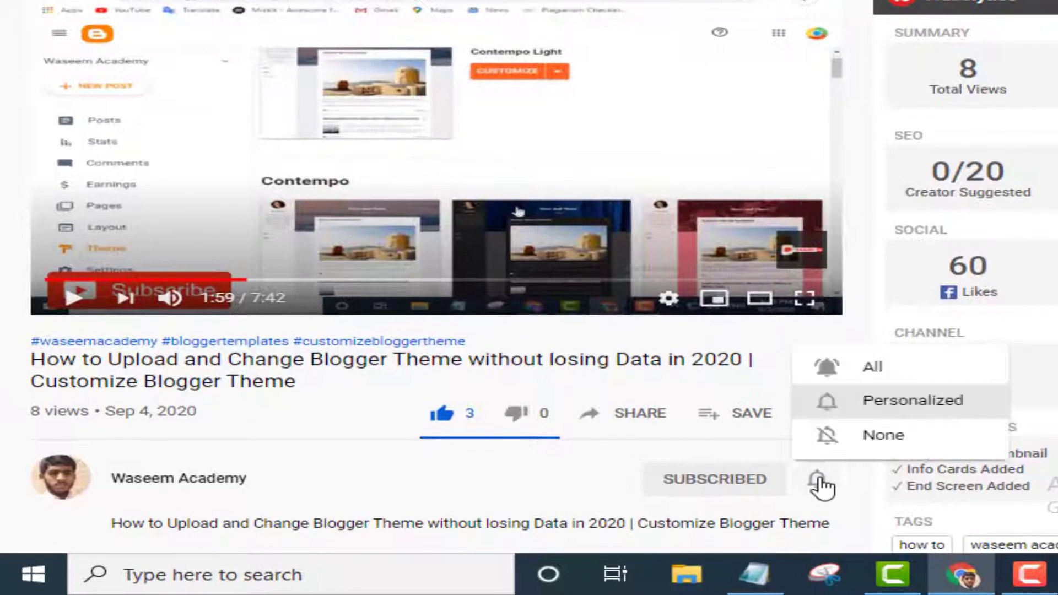
pyautogui.click(876, 372)
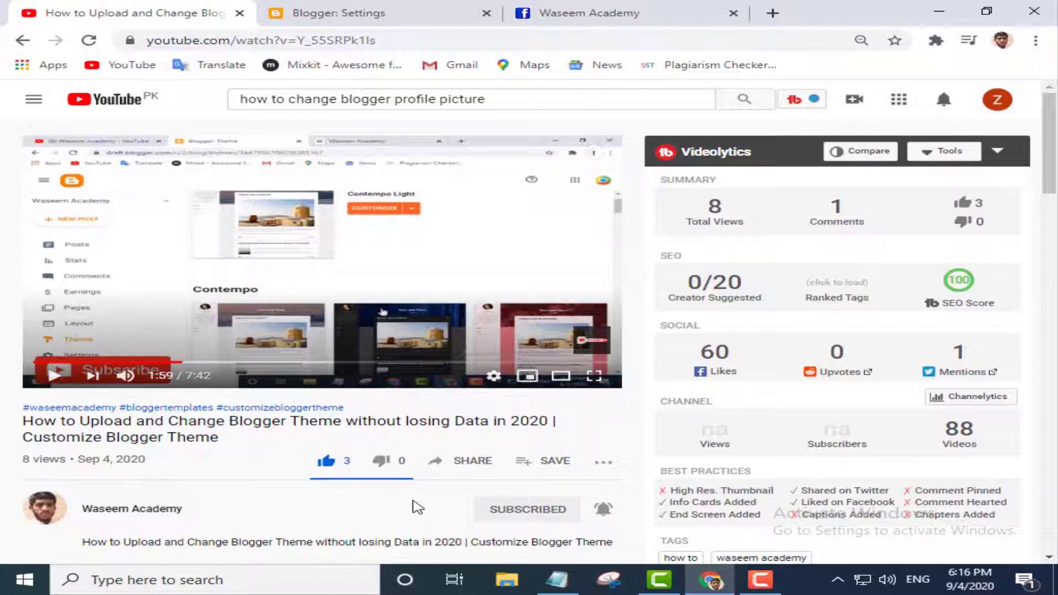
# - Open the Edit User Profile page from the General section of the Blogger blog's settings
pyautogui.click(353, 17)
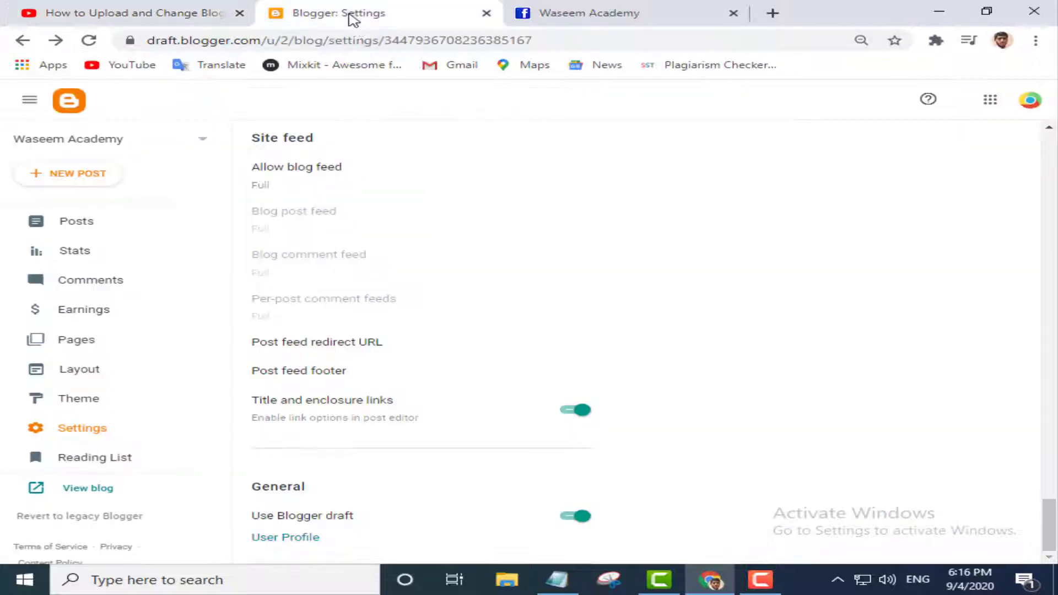
pyautogui.click(121, 230)
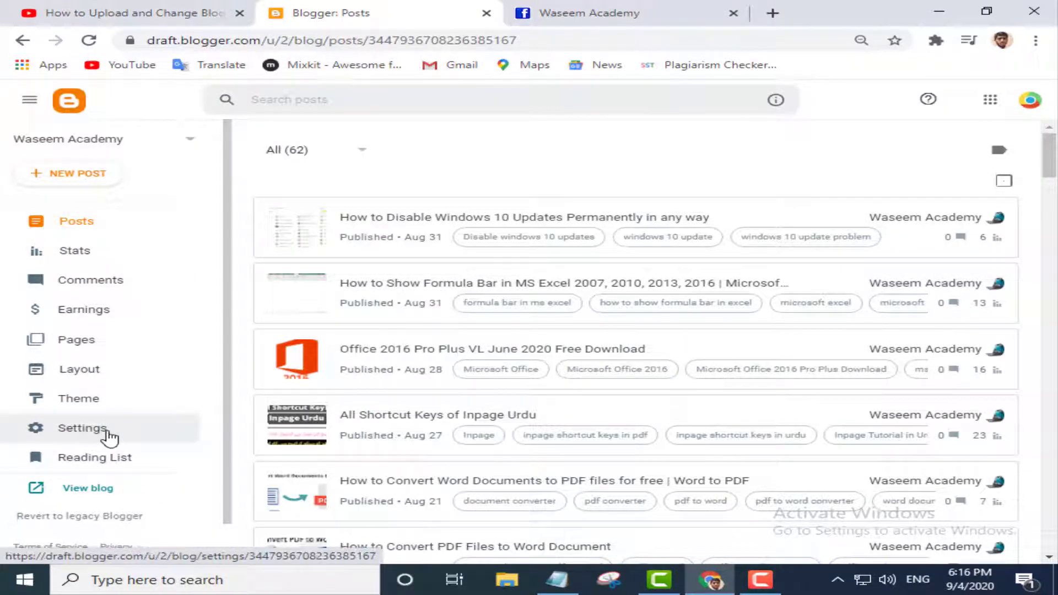
pyautogui.click(100, 437)
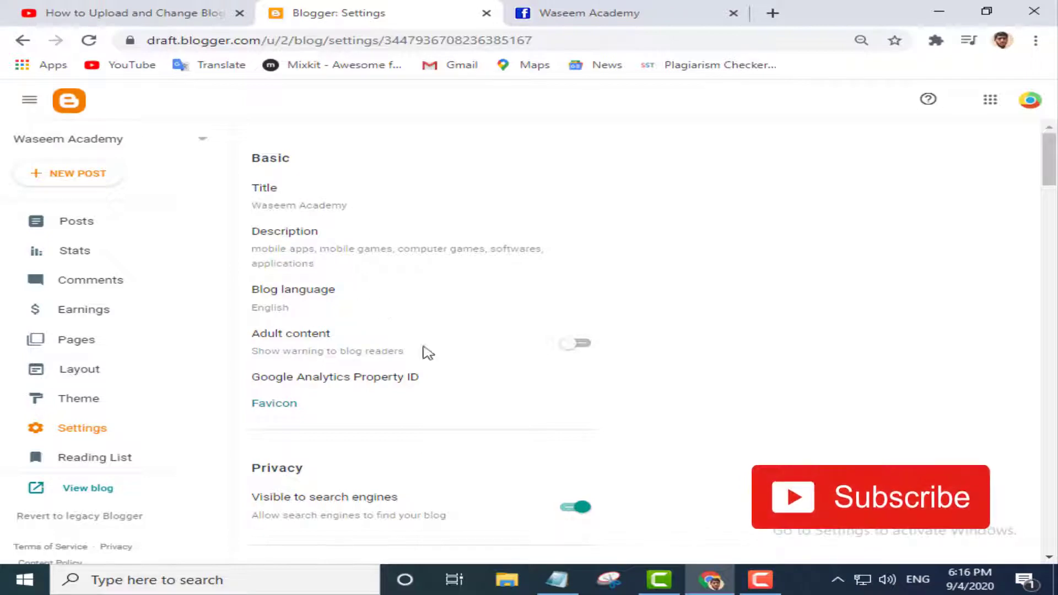
pyautogui.scroll(-20, 573, 372)
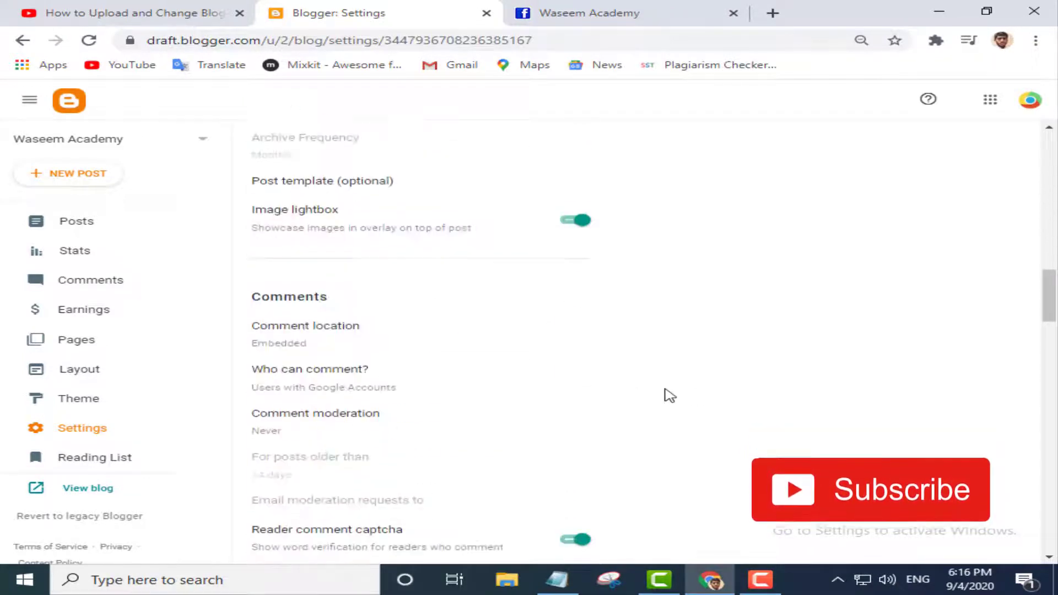
pyautogui.moveTo(1048, 343); pyautogui.dragTo(1049, 515)
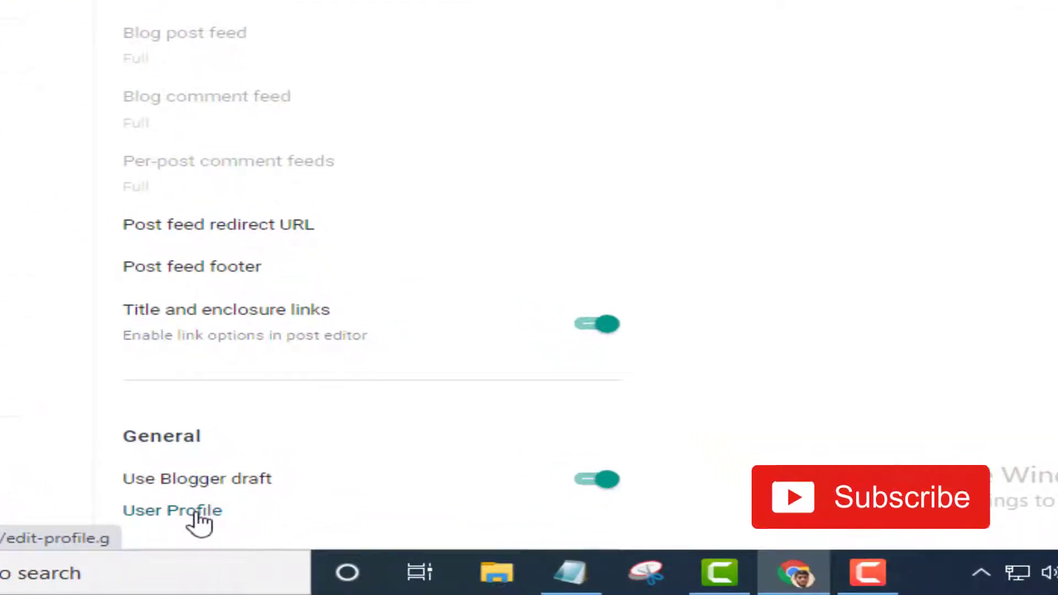
pyautogui.click(189, 516)
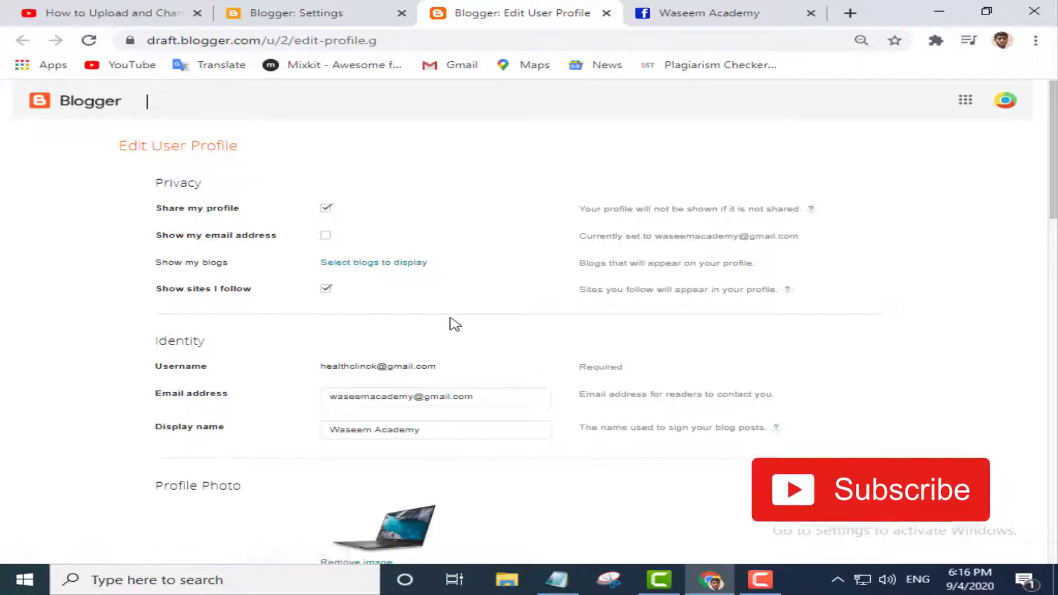
pyautogui.doubleClick(162, 185)
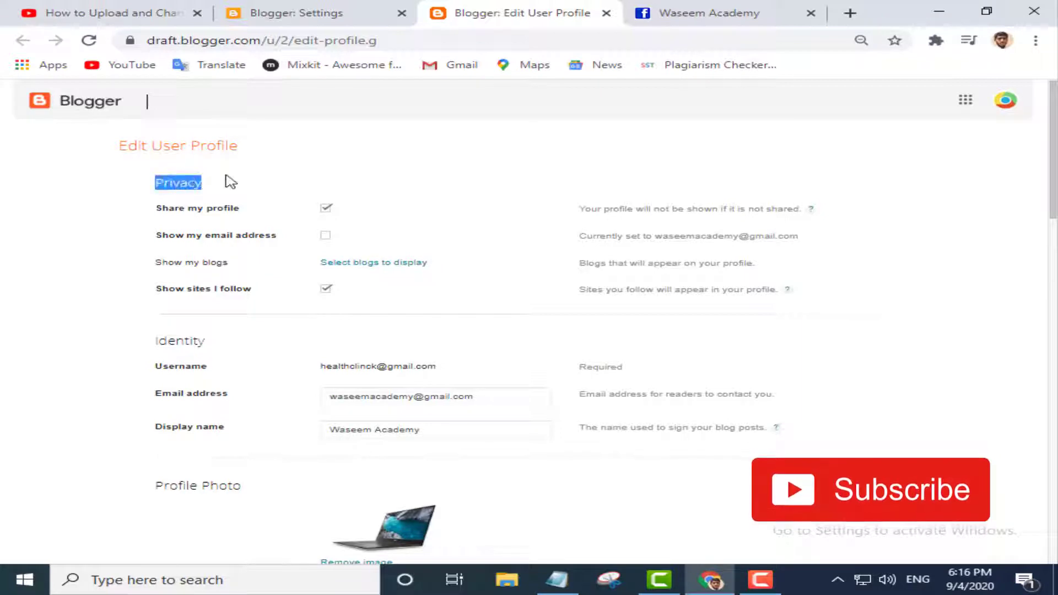
pyautogui.click(186, 175)
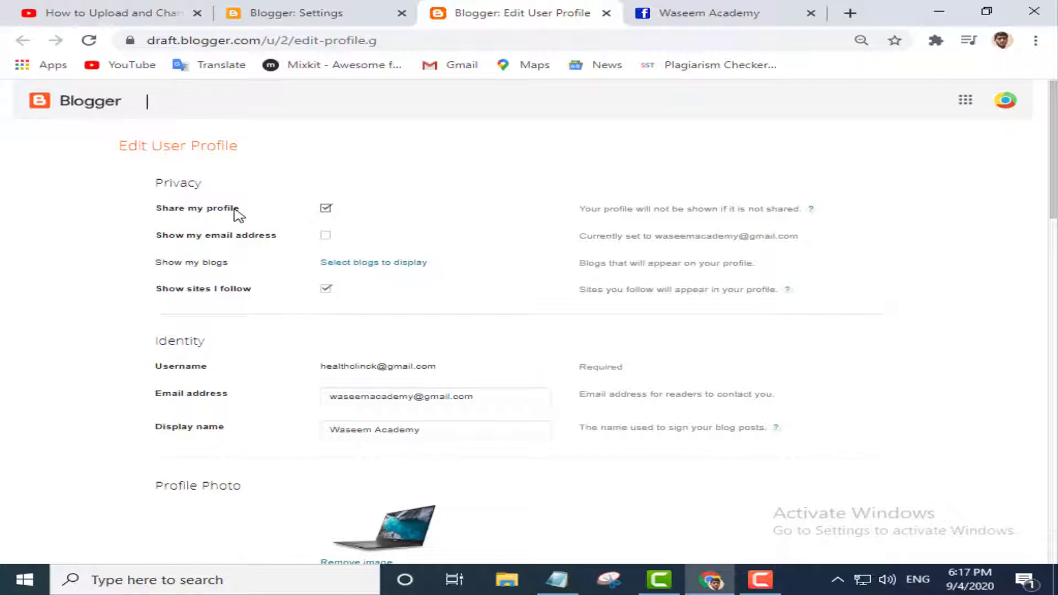
# - View the About Me section in the sidebar of the live blog and compare it with the profile's privacy options
pyautogui.click(708, 17)
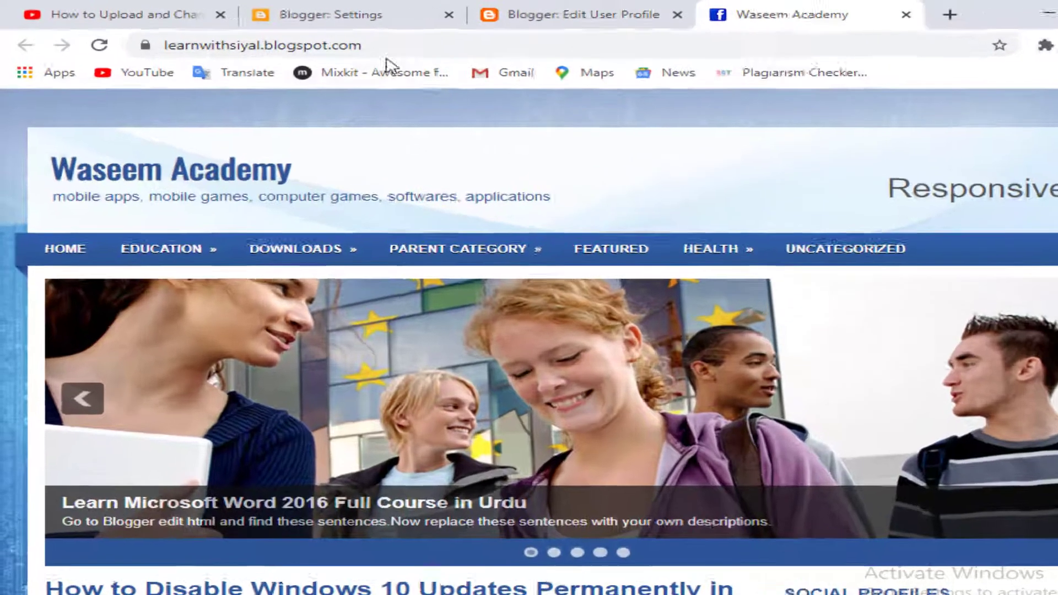
pyautogui.click(357, 41)
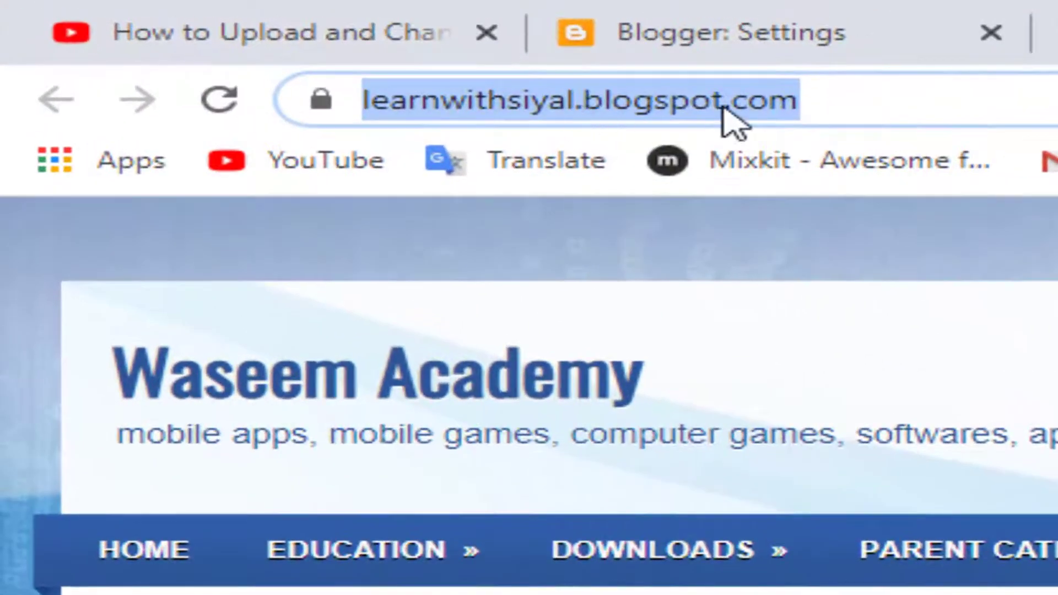
pyautogui.click(889, 98)
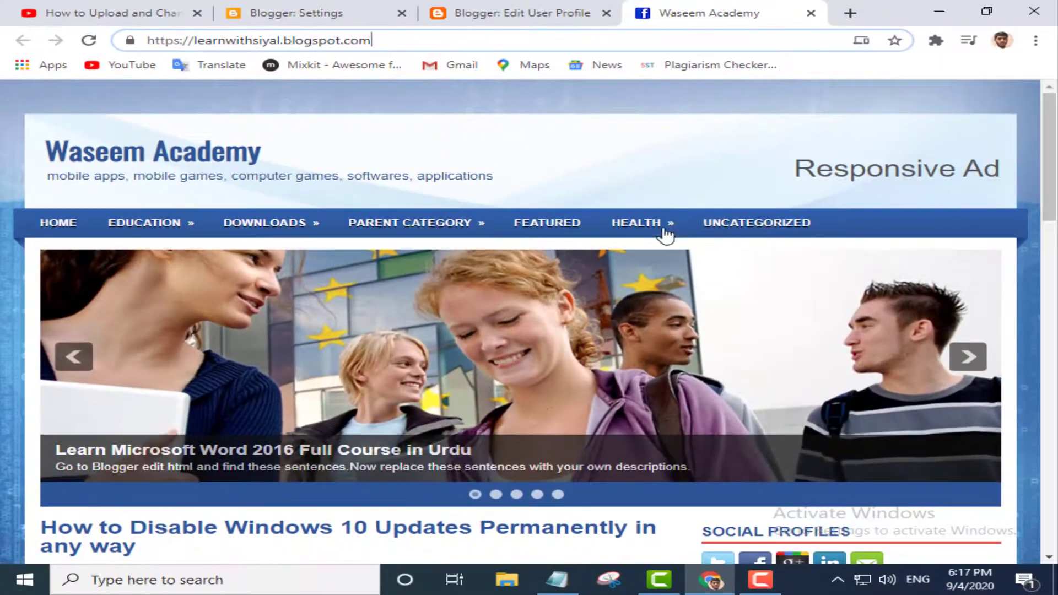
pyautogui.scroll(-10, 666, 235)
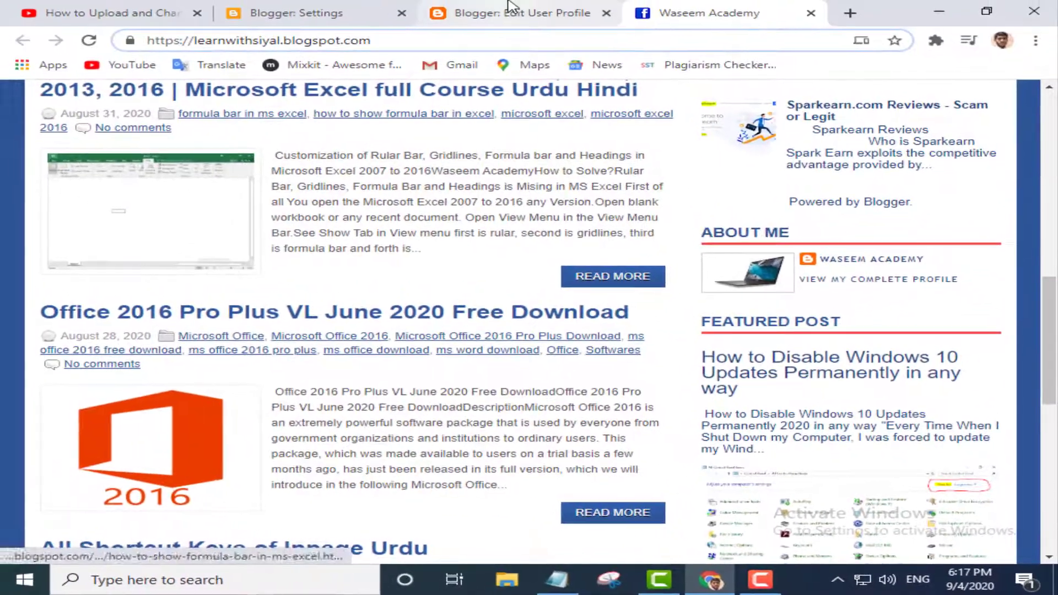
pyautogui.click(511, 8)
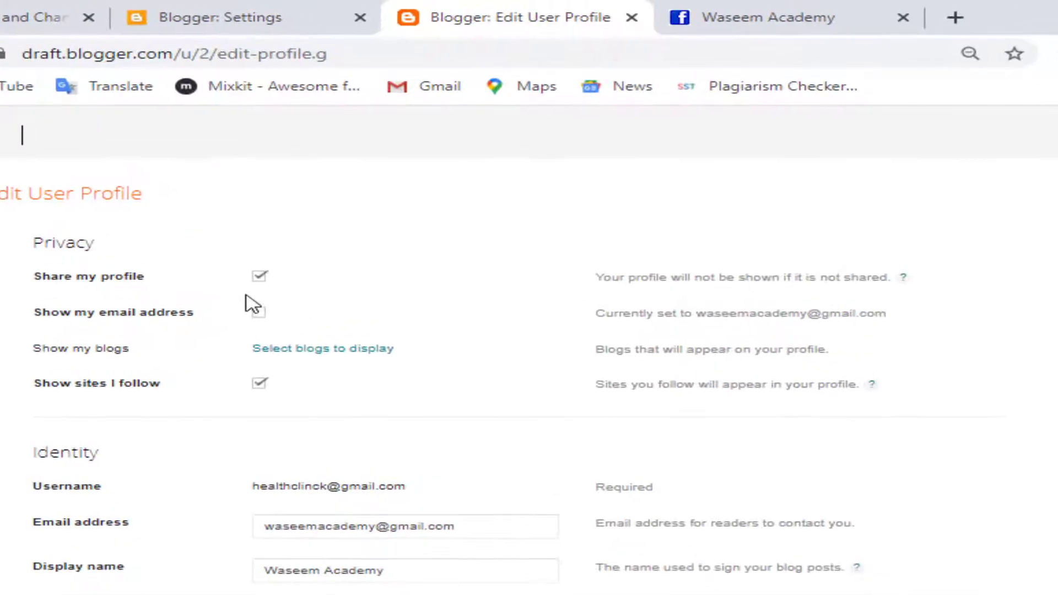
pyautogui.click(739, 19)
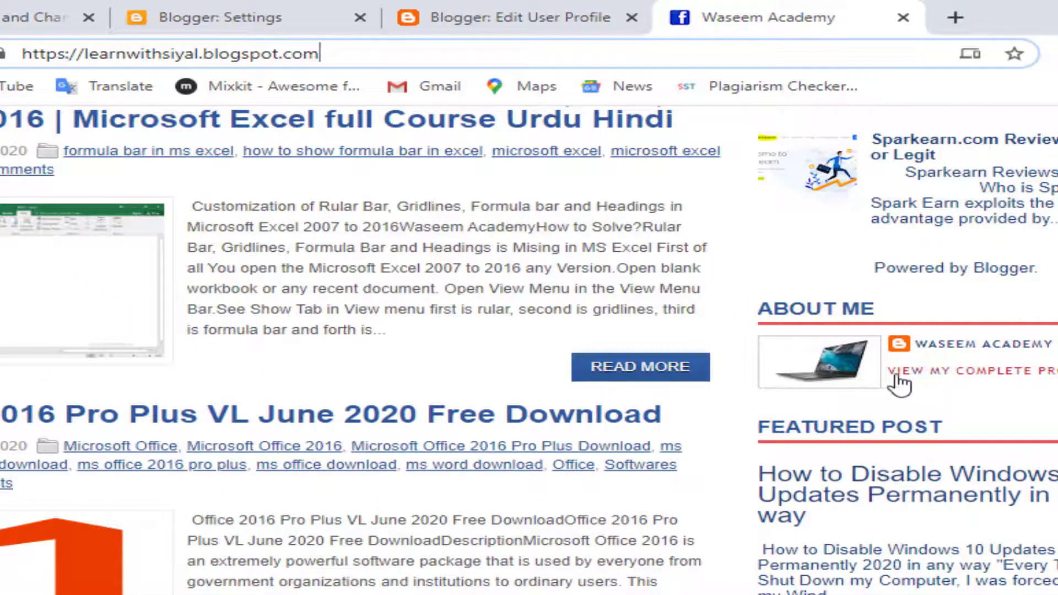
# - Disable Share my profile in the user profile's Privacy section and save the profile
pyautogui.click(503, 21)
pyautogui.click(260, 275)
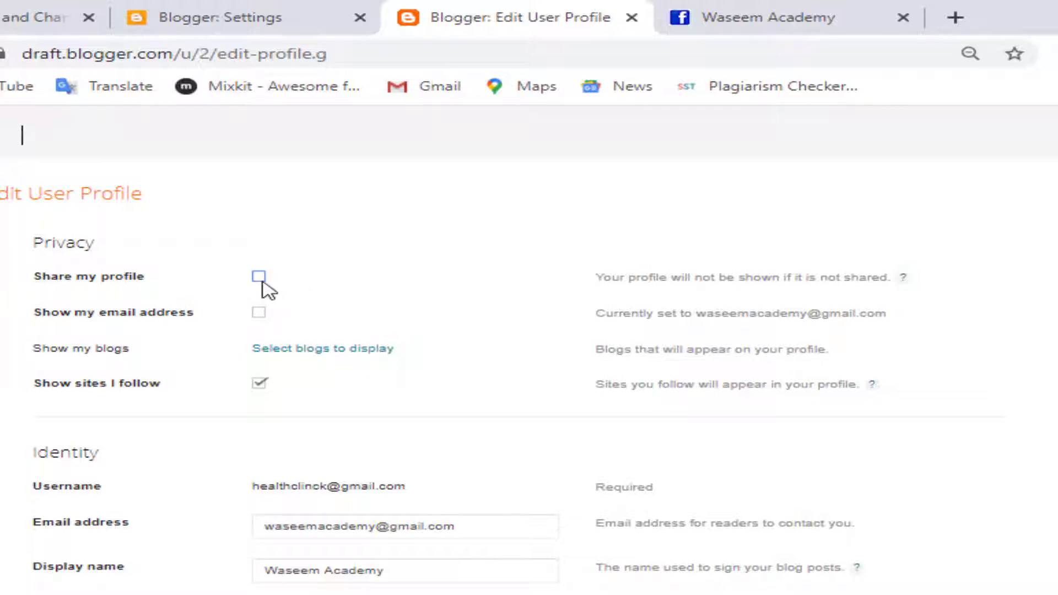
pyautogui.scroll(-15, 833, 405)
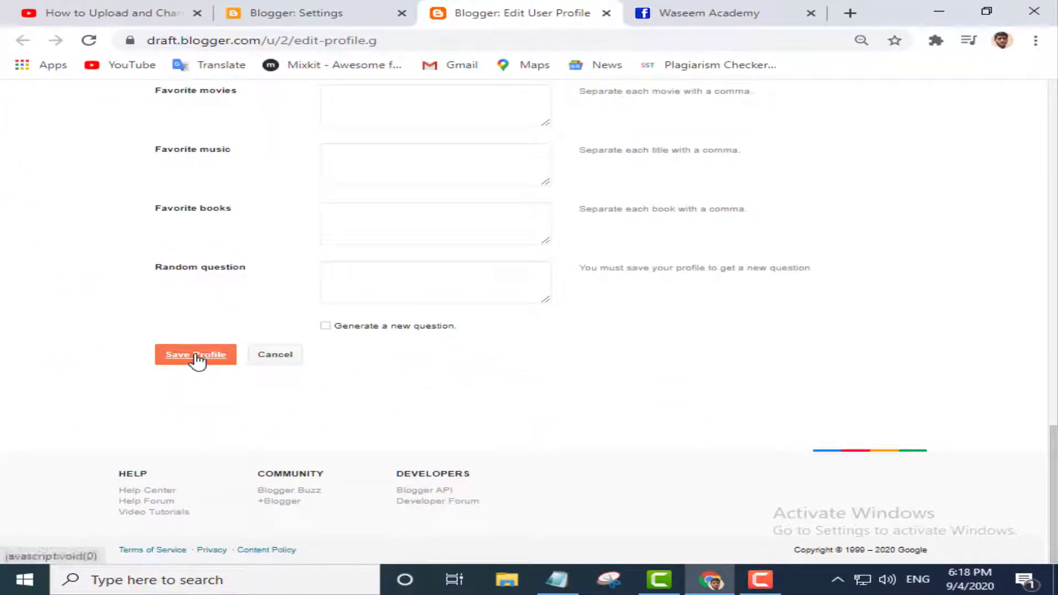
pyautogui.click(209, 365)
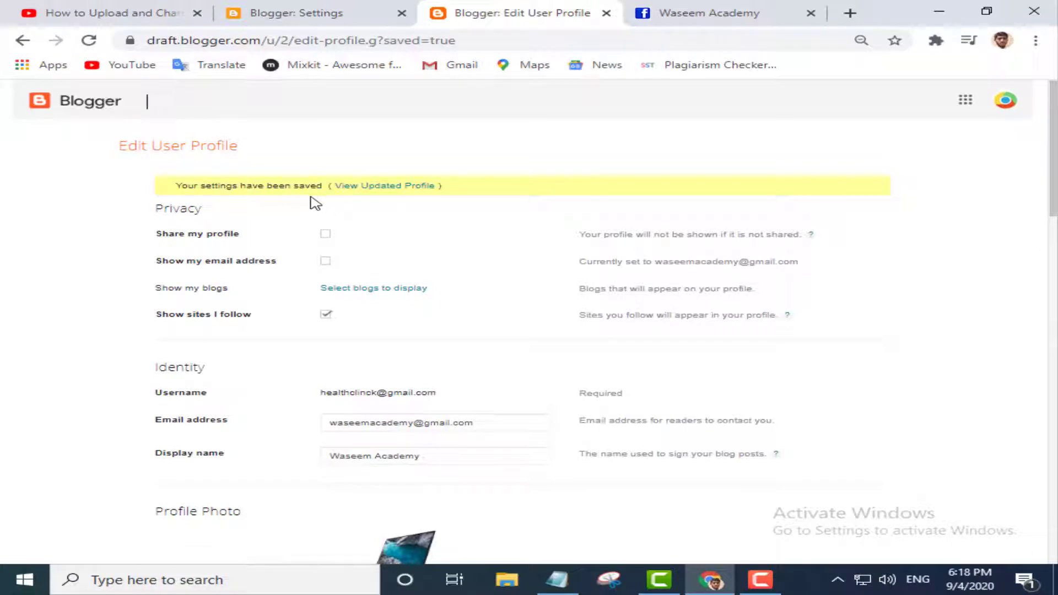
# - Reload the live blog and check its whole sidebar for the About Me section
pyautogui.click(744, 17)
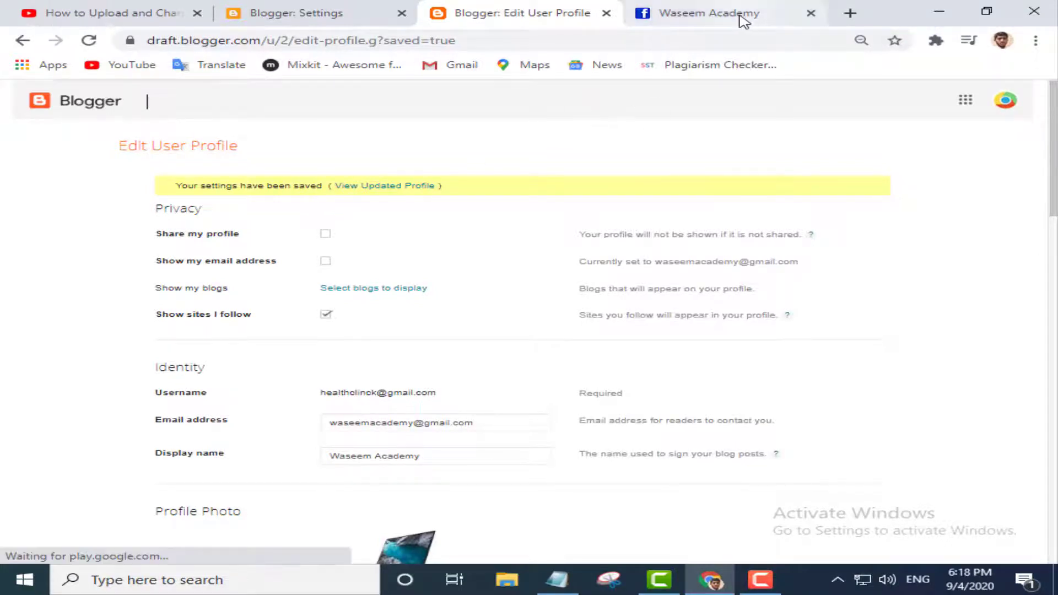
pyautogui.scroll(-3, 855, 226)
pyautogui.scroll(2, 190, 165)
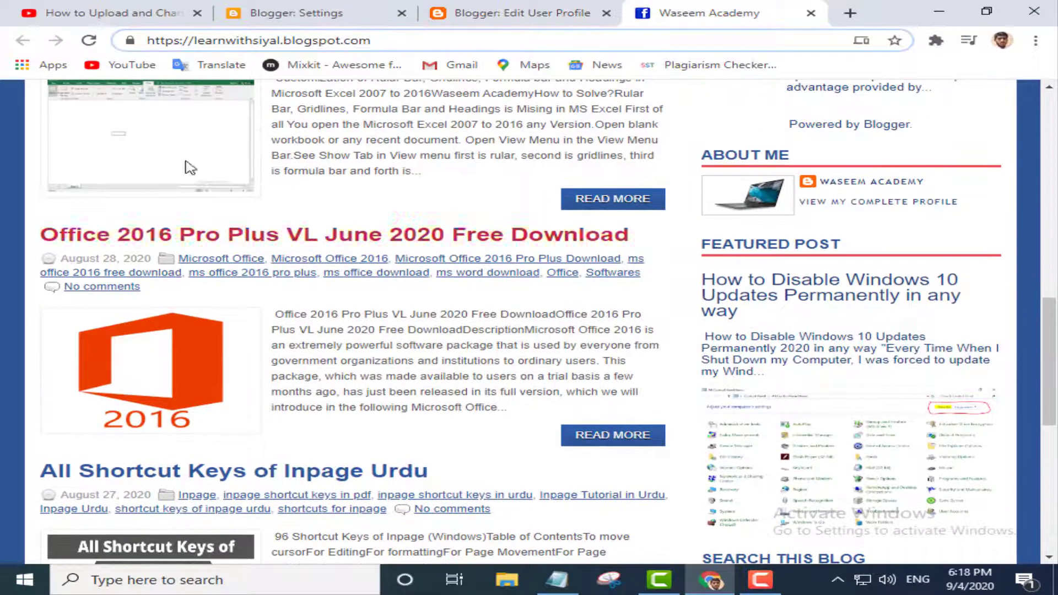
pyautogui.click(89, 40)
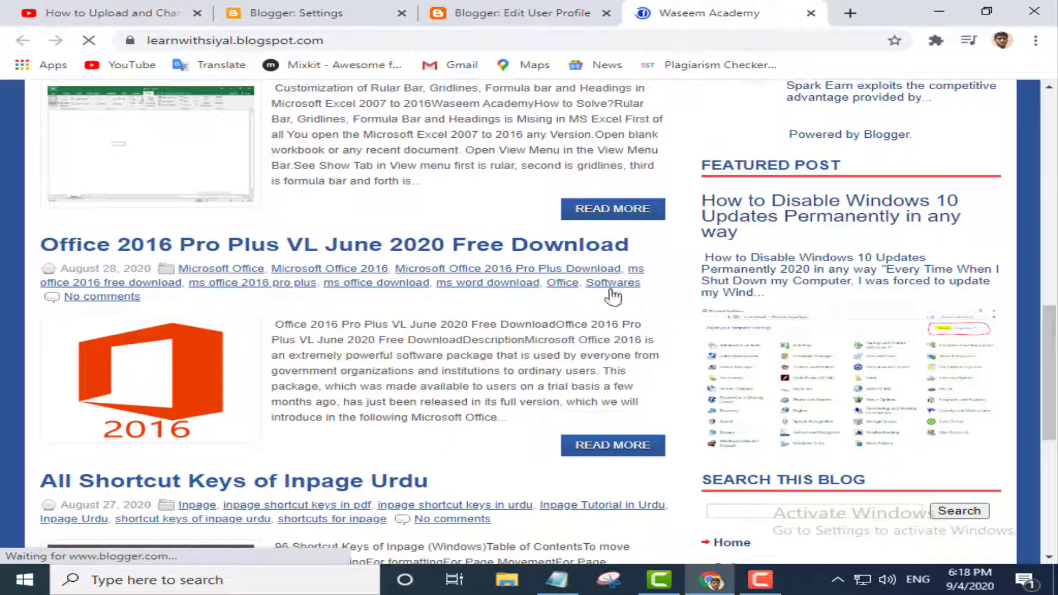
pyautogui.scroll(4, 616, 324)
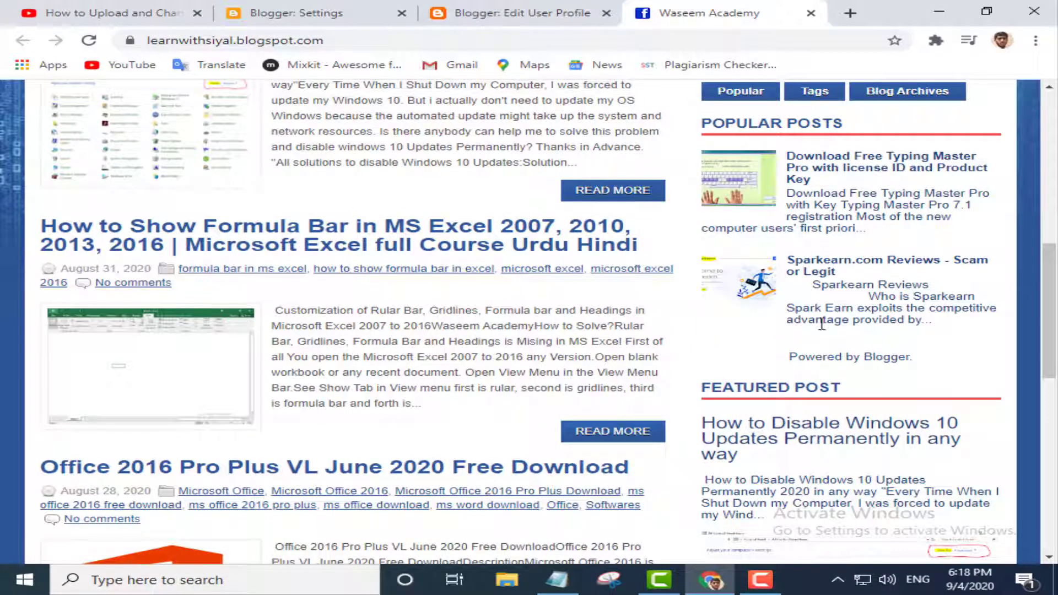
pyautogui.scroll(3, 842, 351)
pyautogui.scroll(-4, 849, 364)
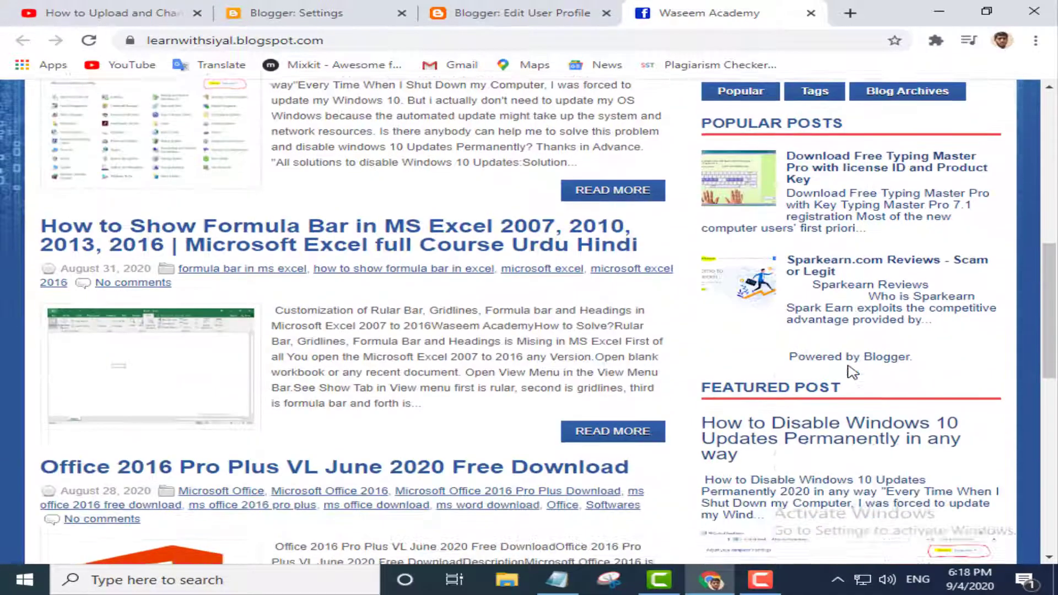
pyautogui.scroll(-10, 852, 372)
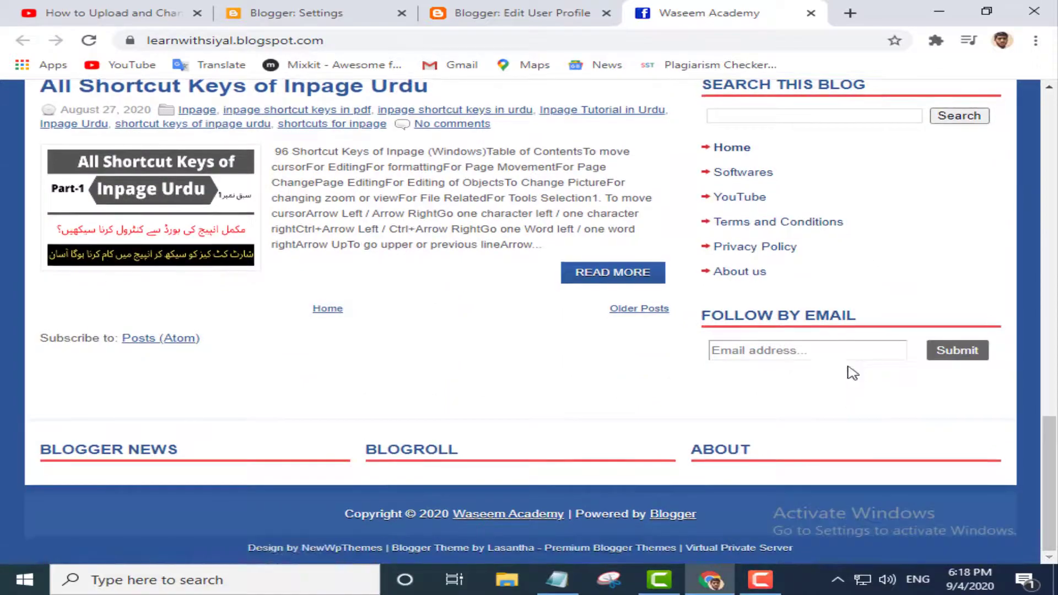
pyautogui.scroll(8, 515, 421)
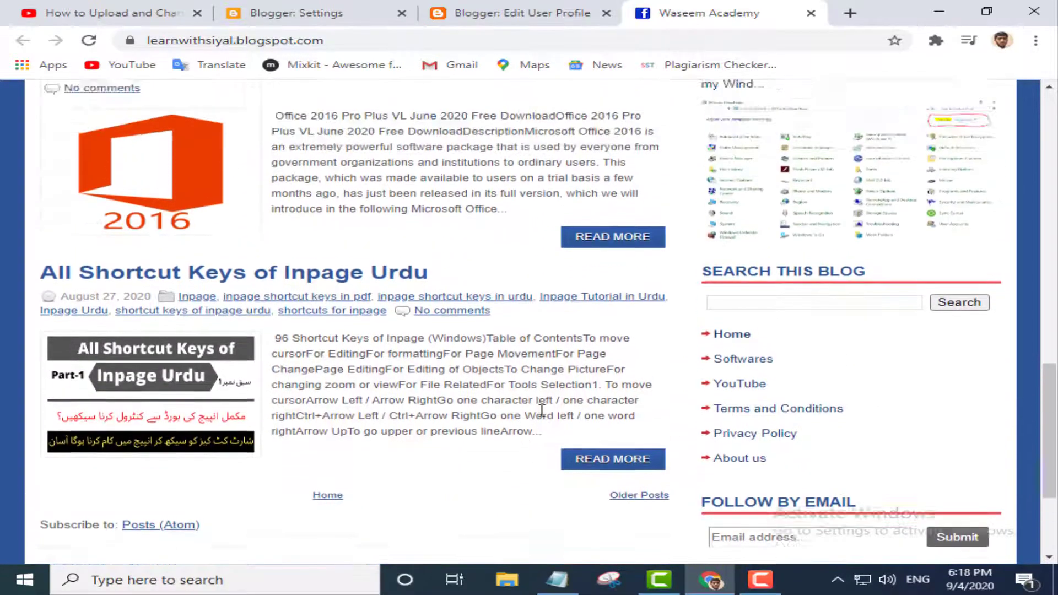
pyautogui.scroll(8, 619, 412)
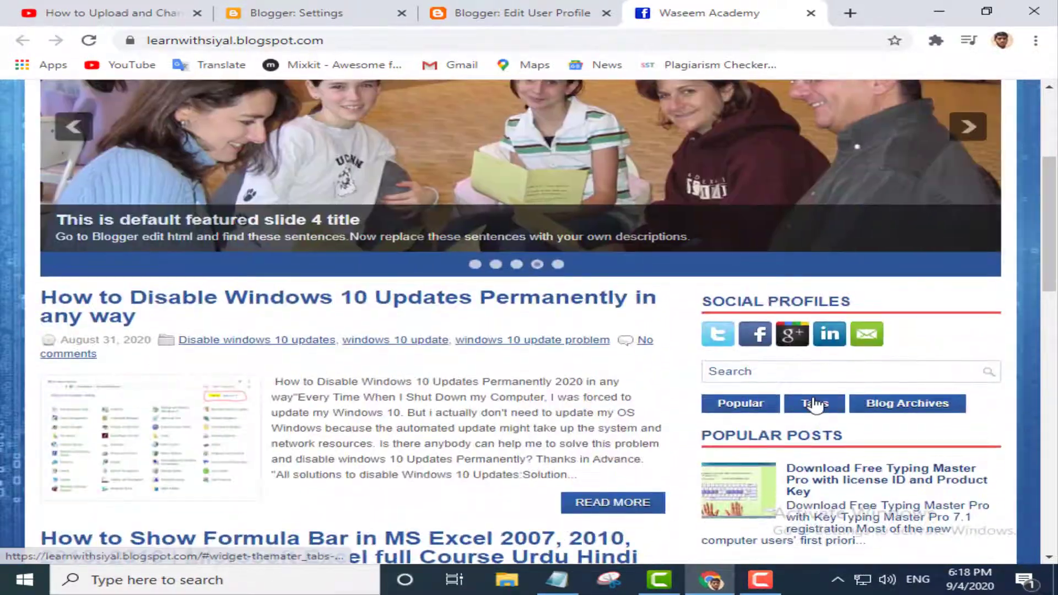
pyautogui.scroll(4, 800, 430)
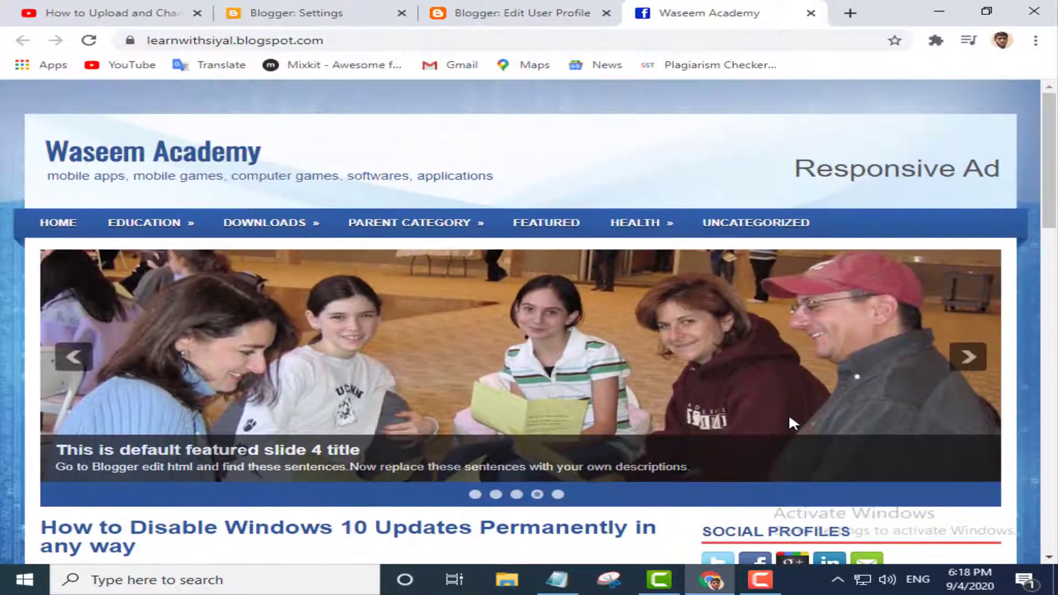
pyautogui.scroll(-7, 802, 427)
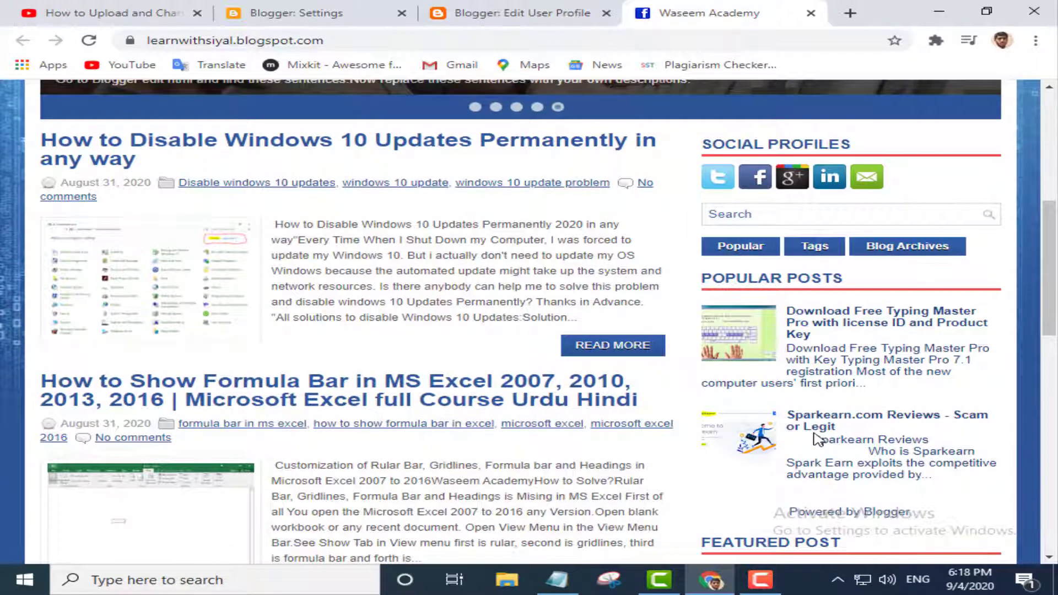
pyautogui.scroll(-6, 821, 452)
pyautogui.scroll(10, 821, 413)
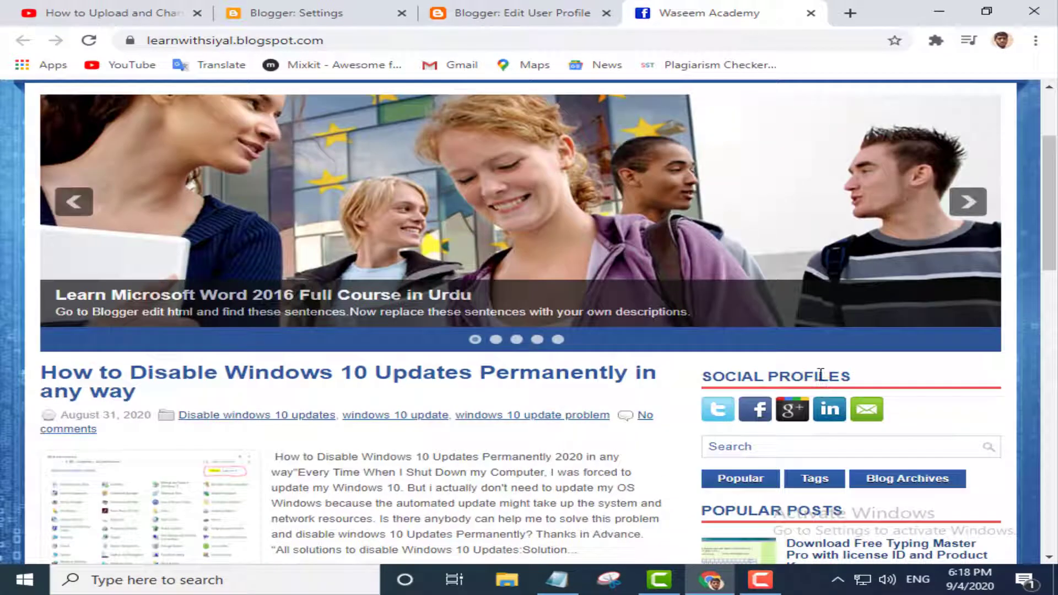
# - Enable Share my profile again in the Privacy section of the user profile
pyautogui.click(523, 13)
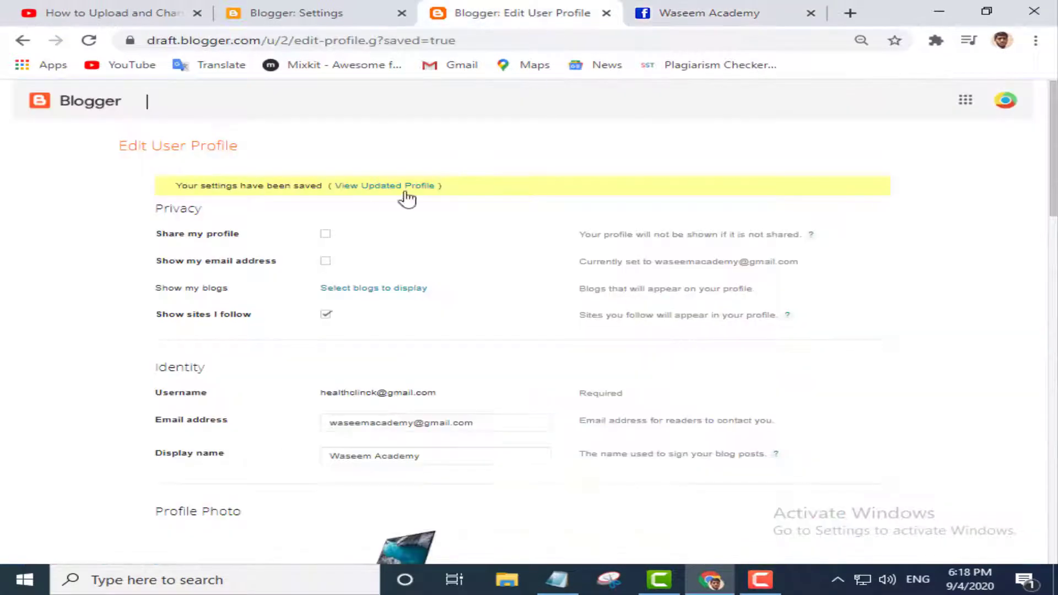
pyautogui.click(192, 237)
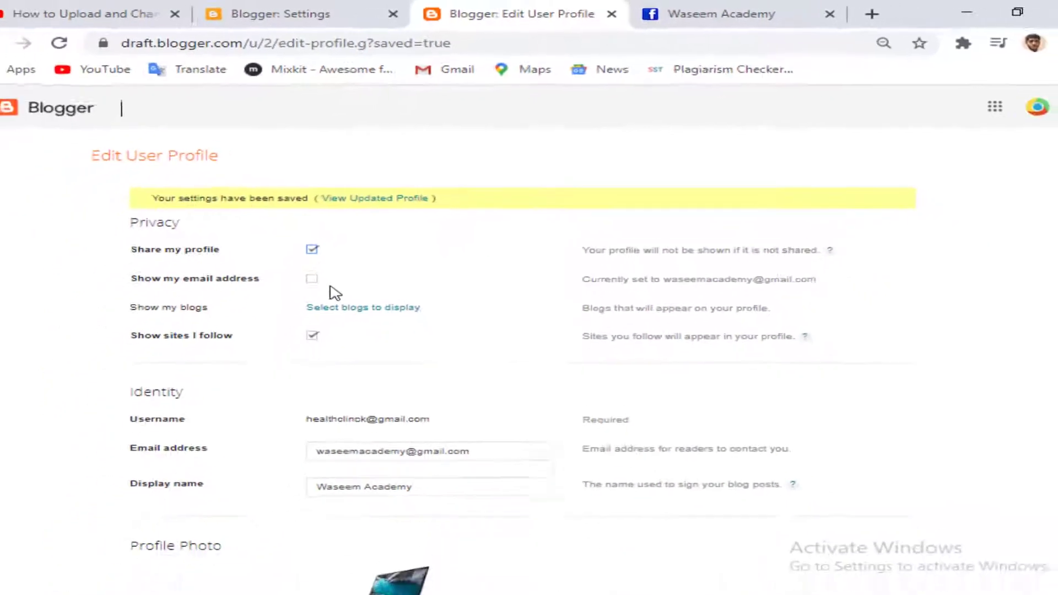
# - Switch Show my email address on and off in the Privacy section and open the selection of blogs to display
pyautogui.click(326, 262)
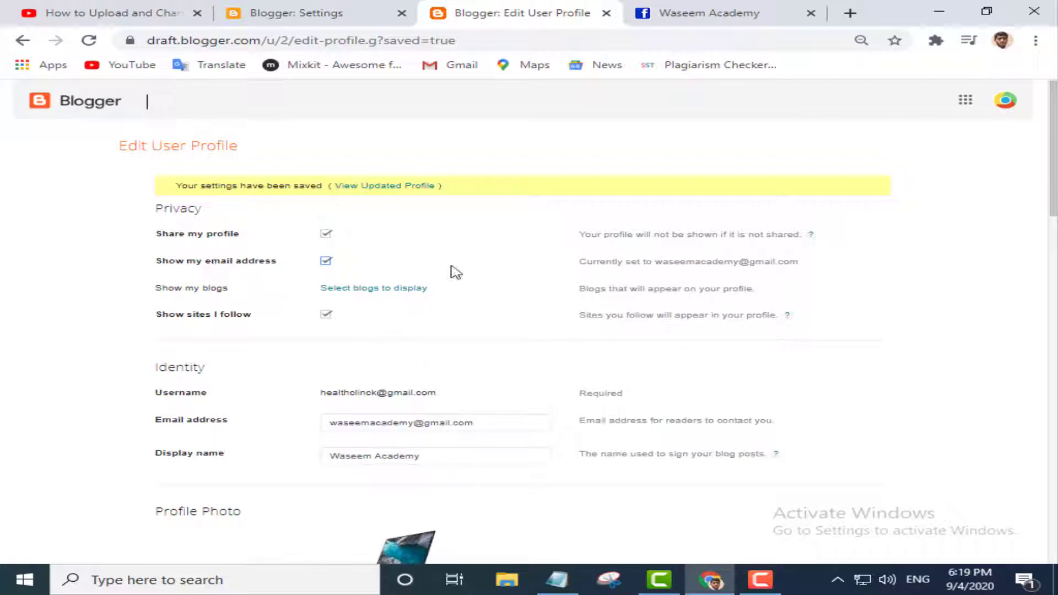
pyautogui.click(329, 265)
pyautogui.click(365, 295)
pyautogui.click(627, 133)
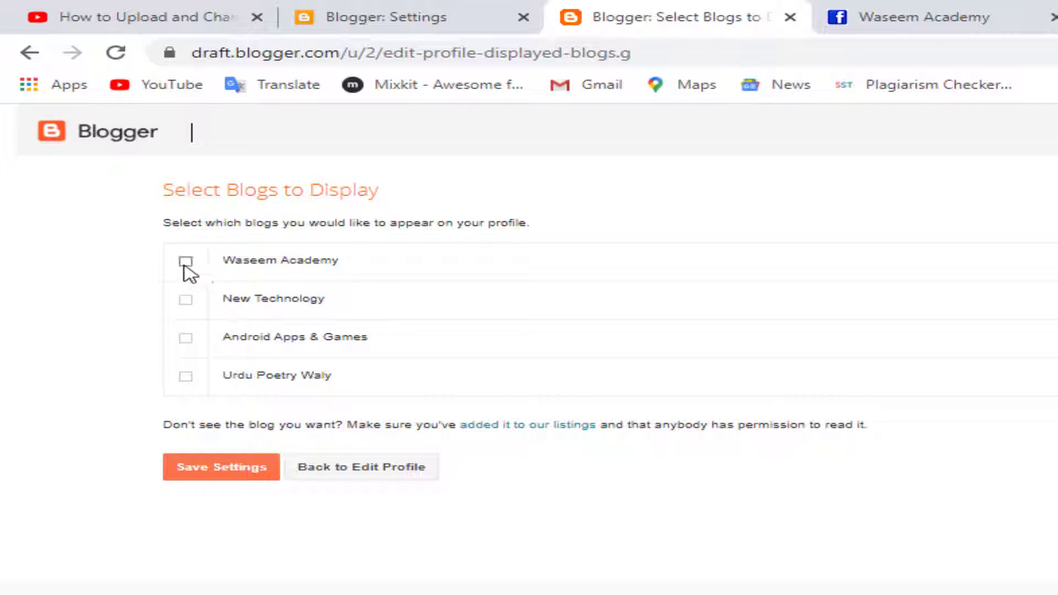
# - Try selecting the listed blogs for the profile, clear the selections again, and return to Edit Profile without saving
pyautogui.click(186, 302)
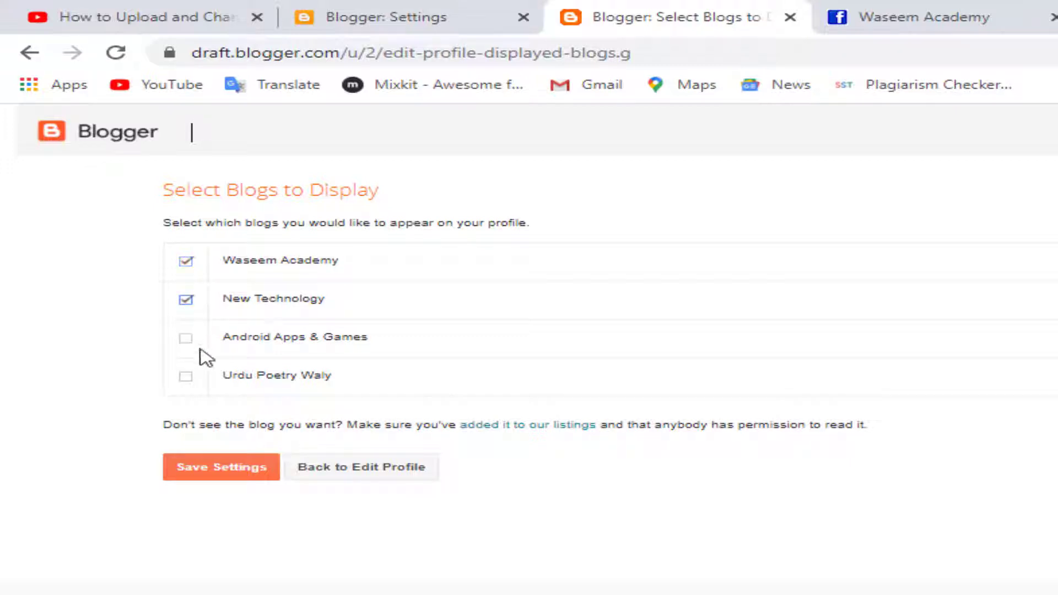
pyautogui.click(191, 379)
pyautogui.click(189, 379)
pyautogui.click(188, 342)
pyautogui.click(186, 303)
pyautogui.click(186, 262)
pyautogui.click(373, 469)
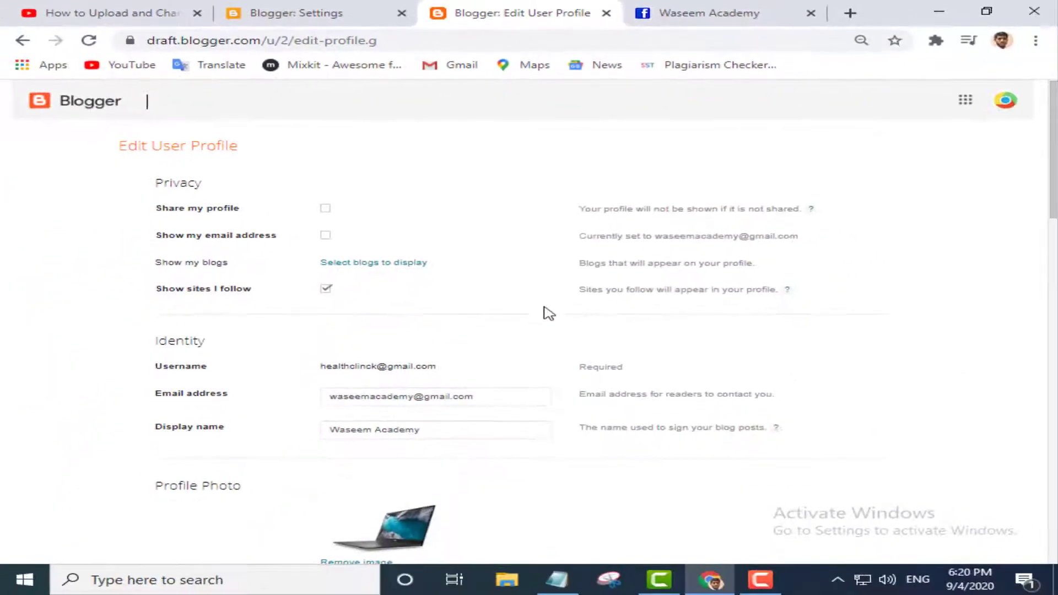
# - Look down the live blog's sidebar to the Follow by Email section
pyautogui.click(686, 19)
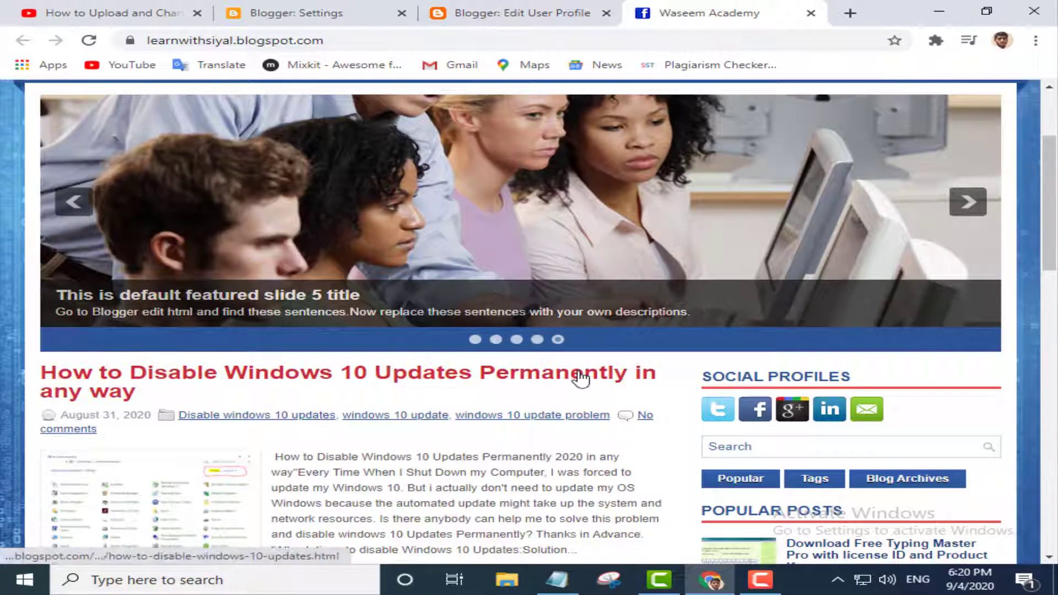
pyautogui.scroll(-8, 550, 442)
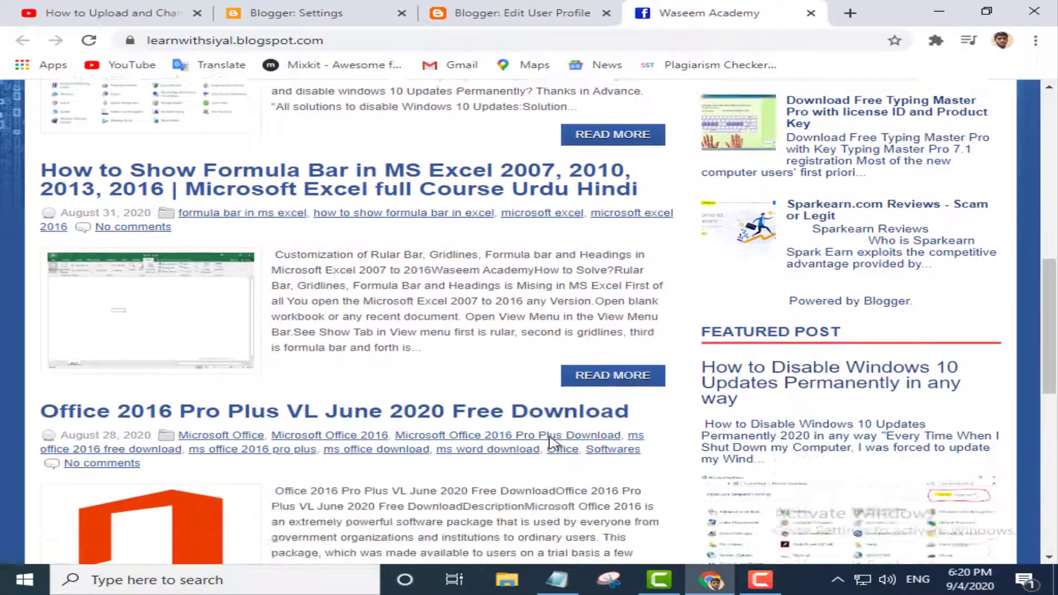
pyautogui.scroll(-6, 550, 441)
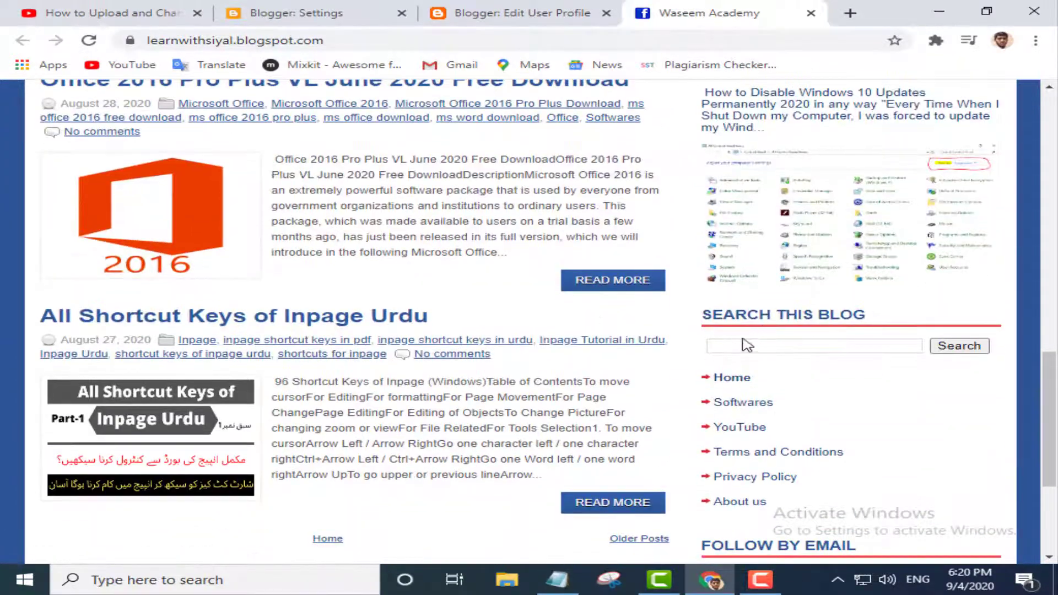
pyautogui.scroll(-5, 681, 420)
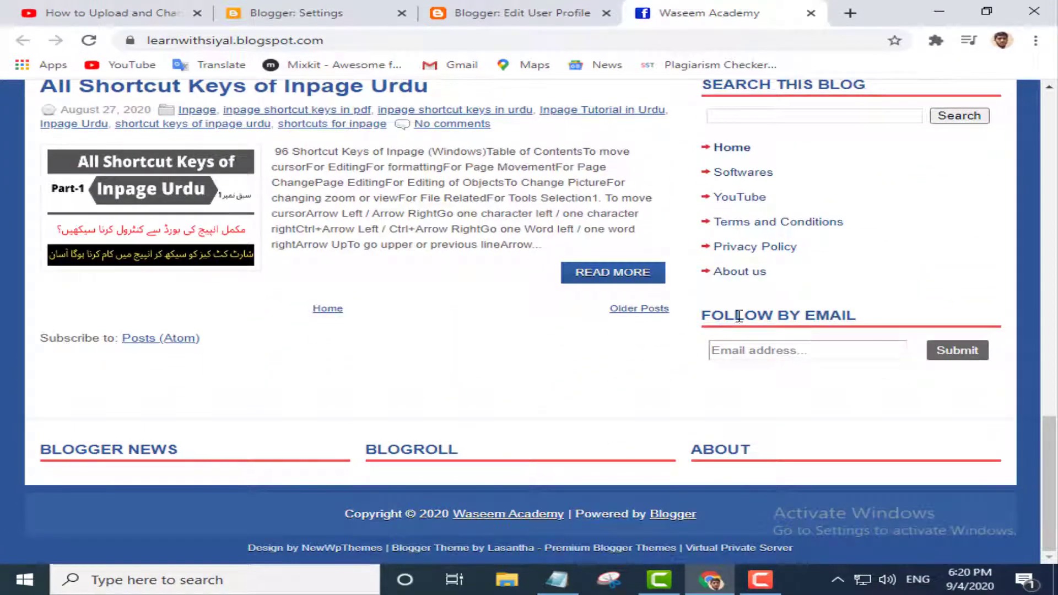
pyautogui.moveTo(705, 315); pyautogui.dragTo(841, 329)
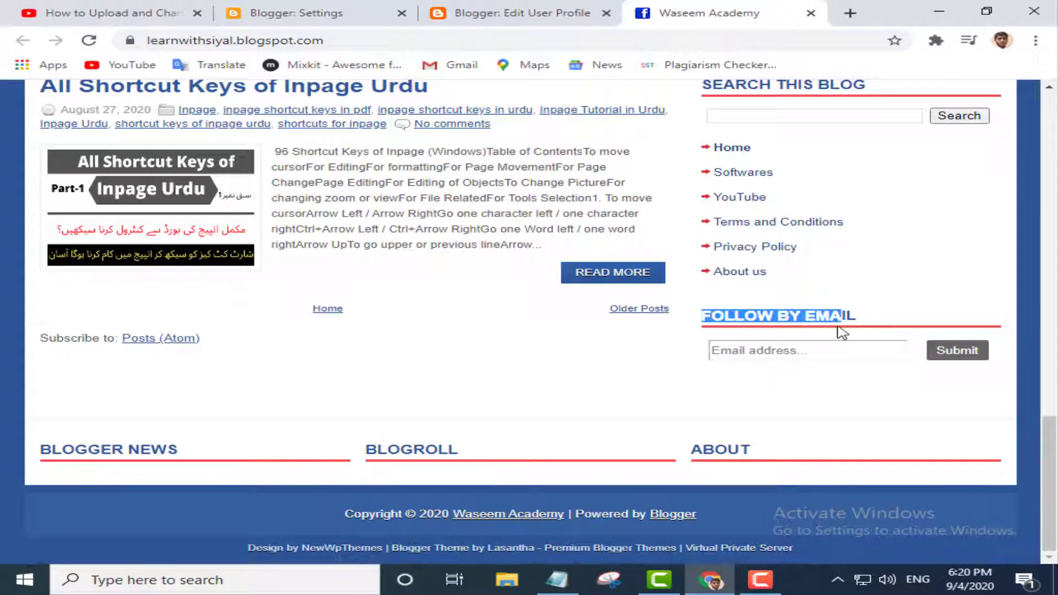
pyautogui.click(852, 336)
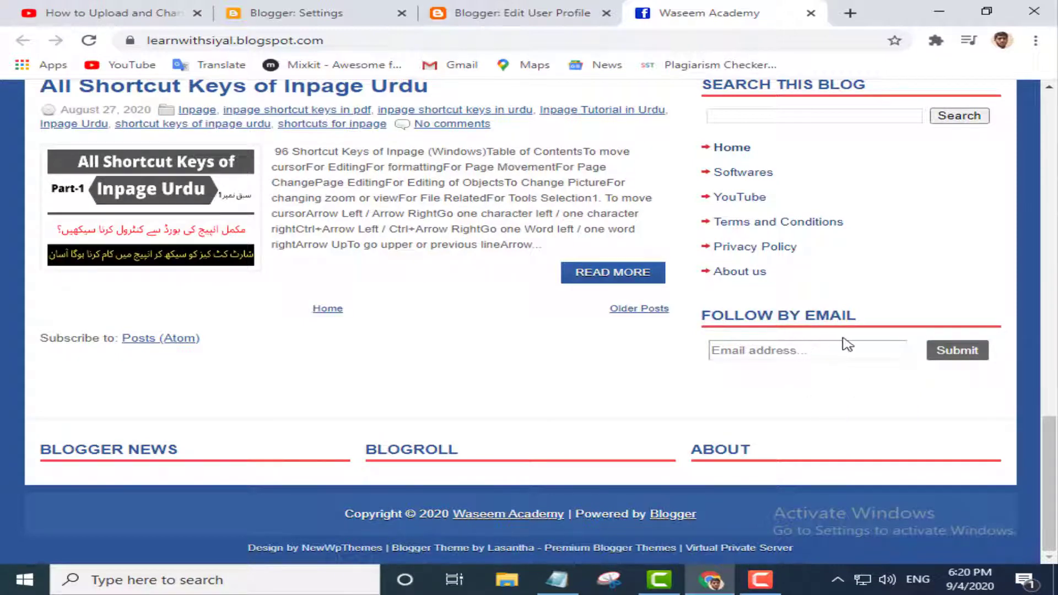
# - Return to the Edit User Profile page and look over its Identity, General and Location sections
pyautogui.click(483, 17)
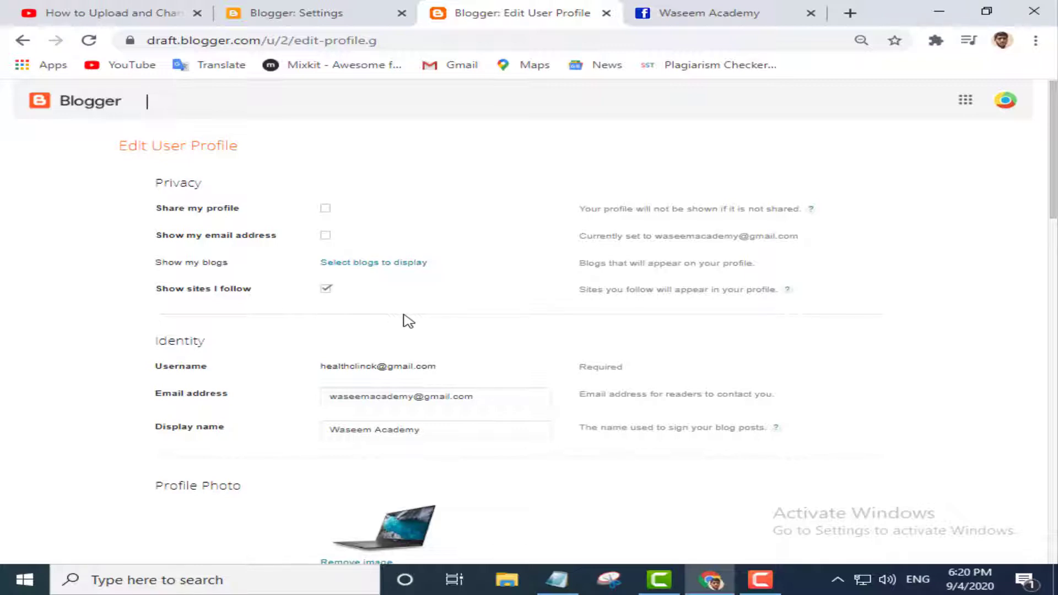
pyautogui.scroll(-1, 215, 372)
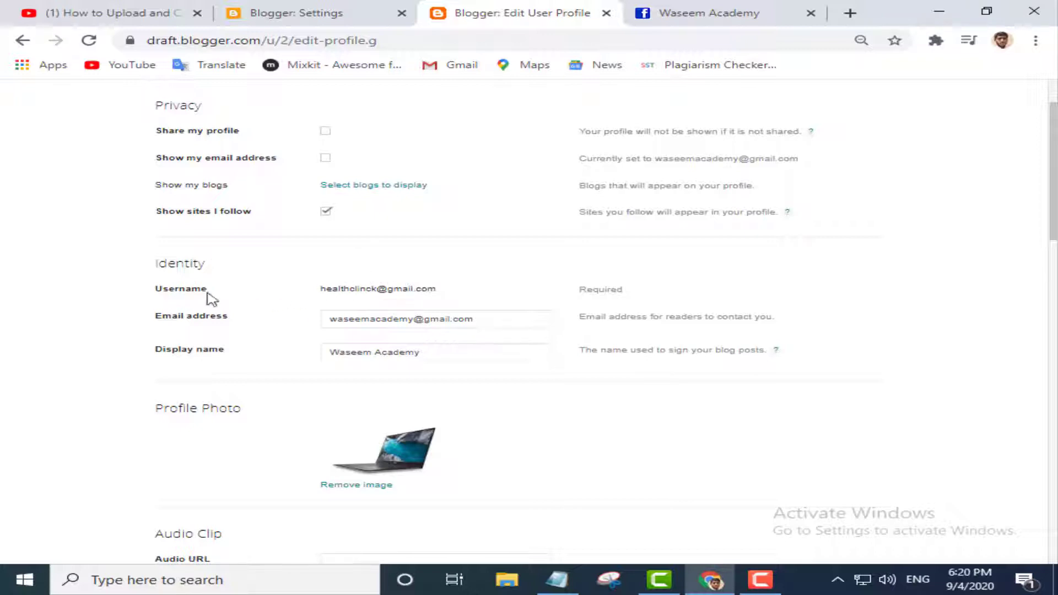
pyautogui.scroll(-8, 284, 284)
pyautogui.scroll(5, 279, 277)
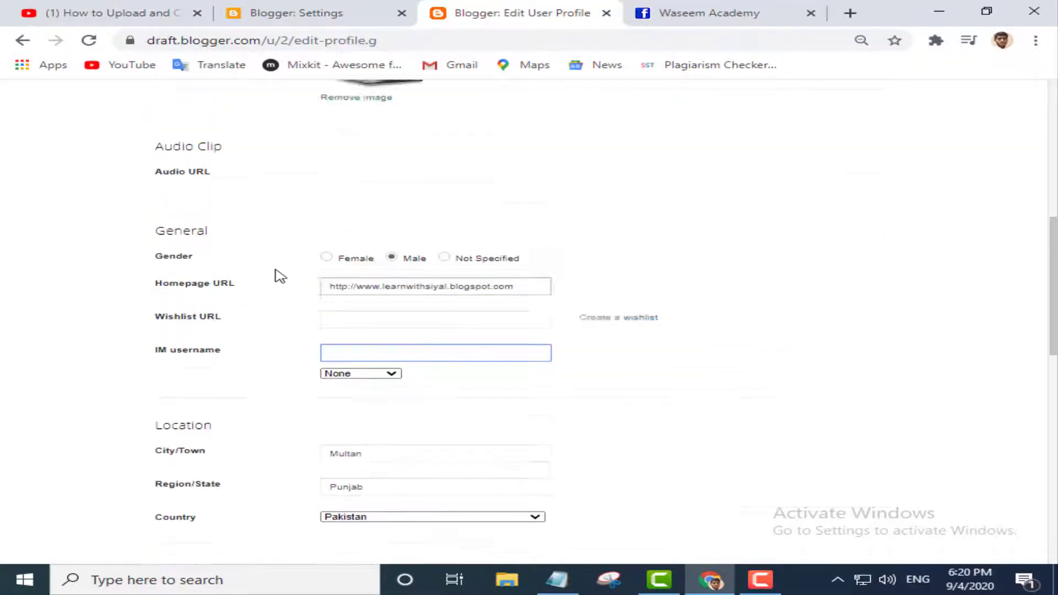
pyautogui.scroll(3, 244, 324)
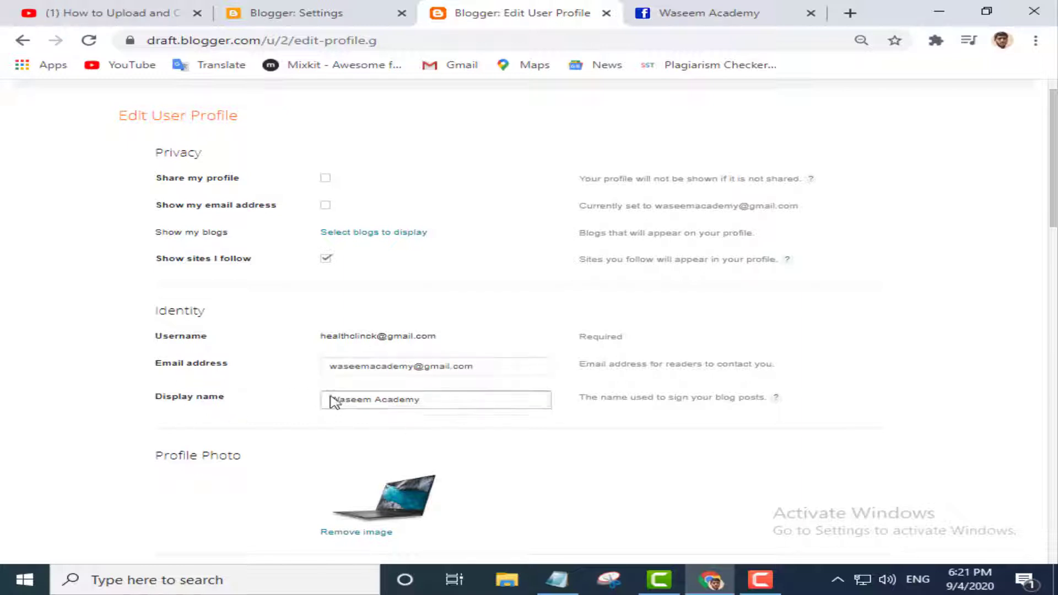
# - Compare the Display name in the profile's Identity section with the title in the live blog's header
pyautogui.click(450, 403)
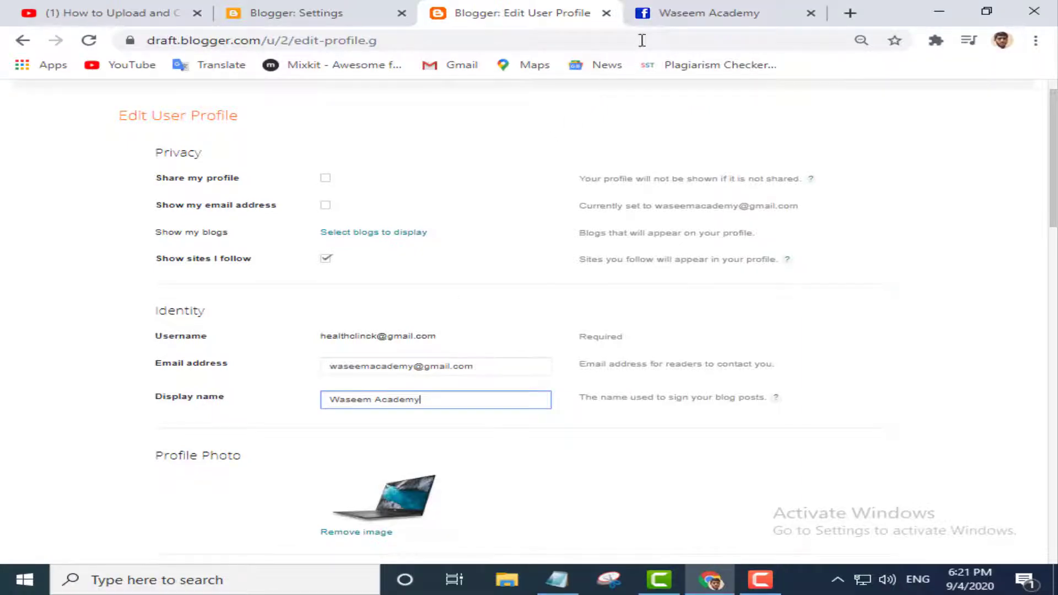
pyautogui.click(650, 13)
pyautogui.scroll(15, 81, 197)
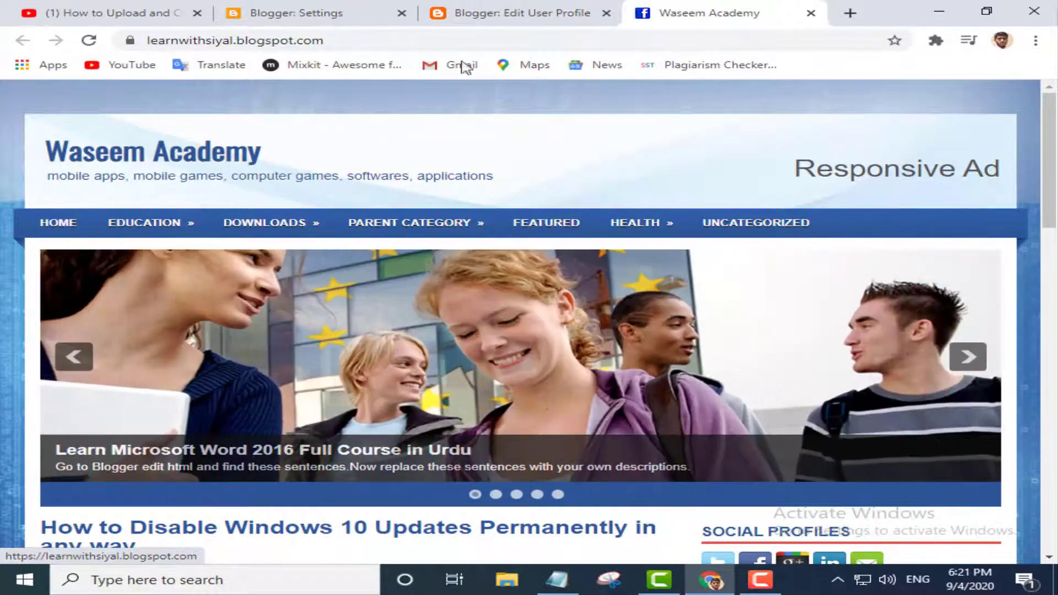
pyautogui.click(543, 13)
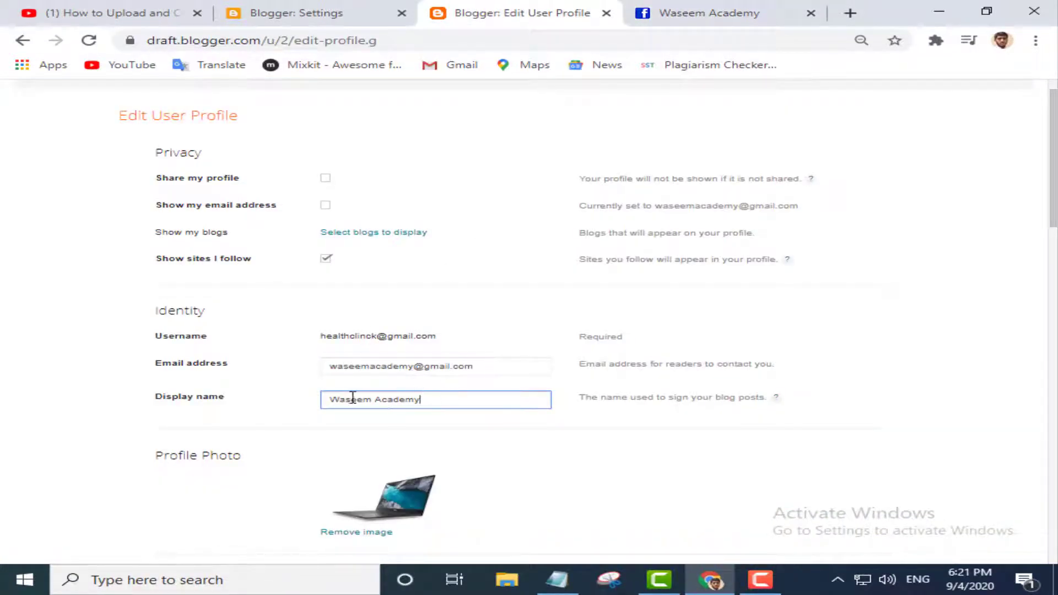
pyautogui.moveTo(353, 398); pyautogui.dragTo(472, 402)
pyautogui.click(477, 403)
# - Examine the Profile Photo and Audio Clip sections of the user profile, checking the live blog in between
pyautogui.scroll(-3, 532, 454)
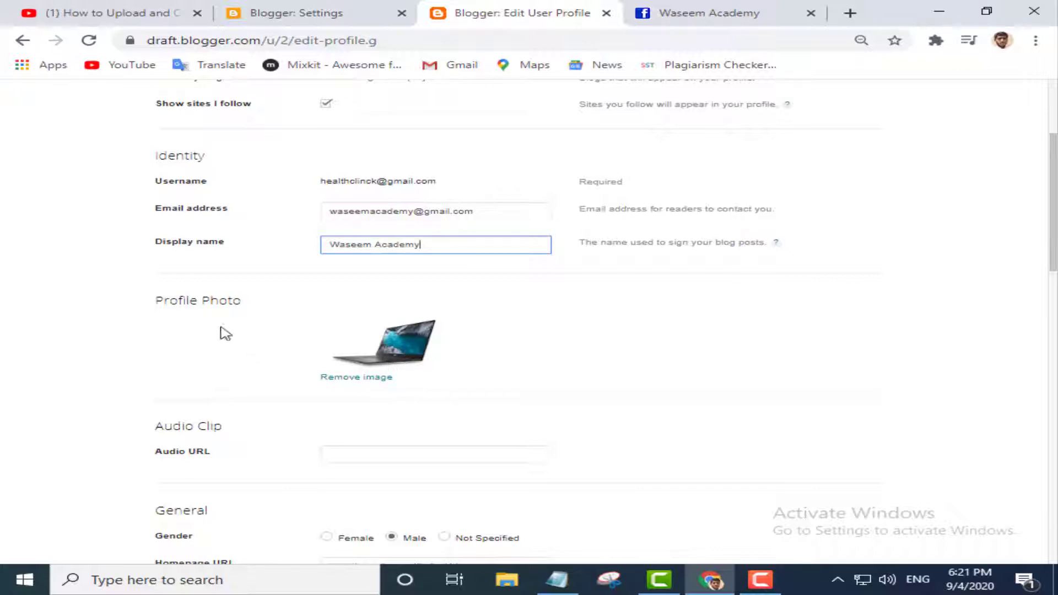
pyautogui.click(397, 356)
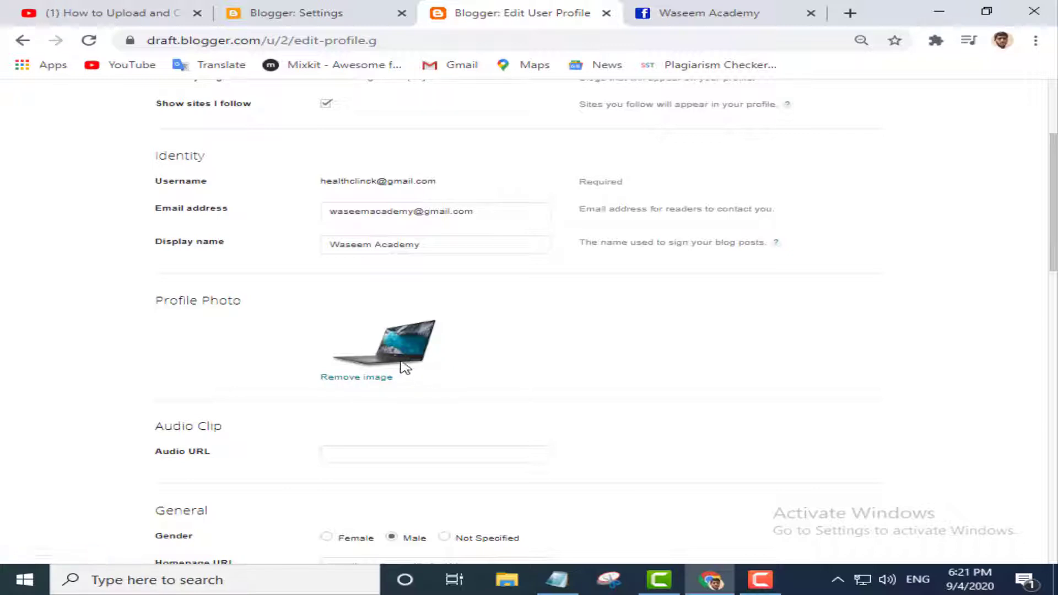
pyautogui.scroll(-1, 412, 432)
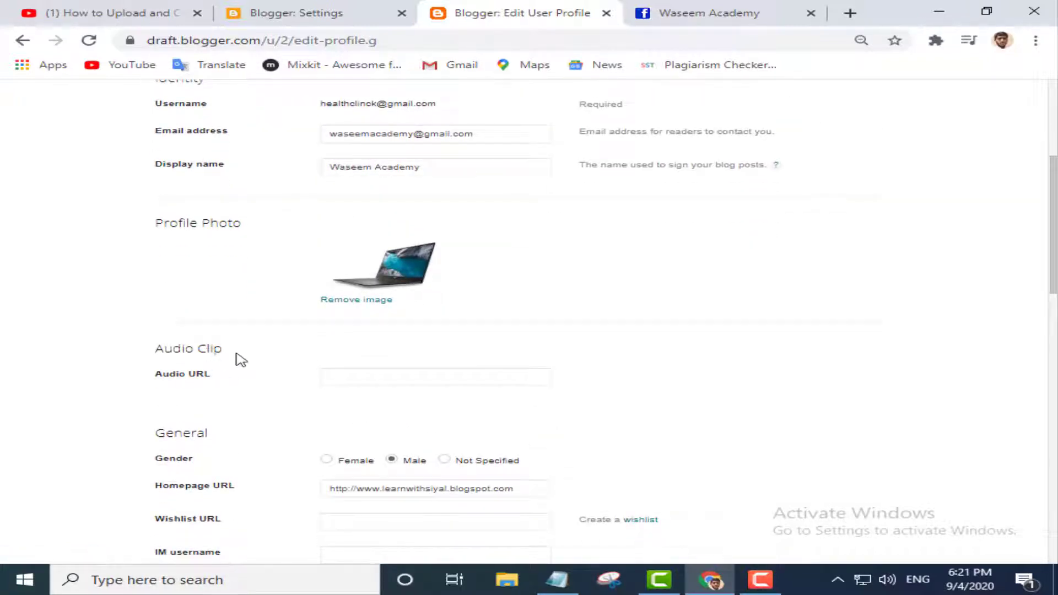
pyautogui.click(705, 14)
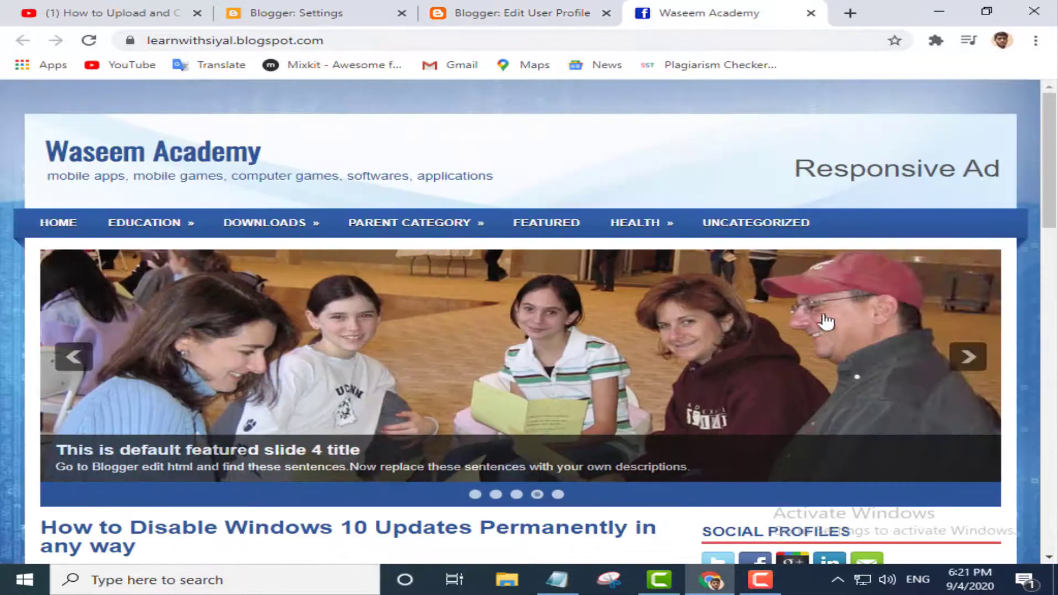
pyautogui.click(503, 17)
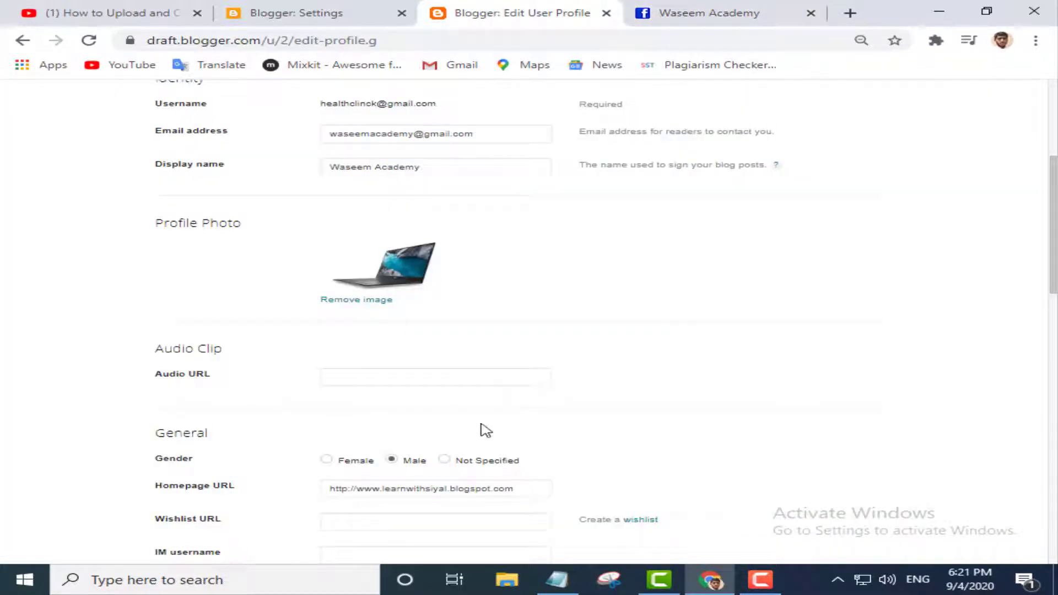
pyautogui.click(358, 380)
# - Examine the General section of the user profile with its gender and Homepage URL fields
pyautogui.scroll(-1, 364, 378)
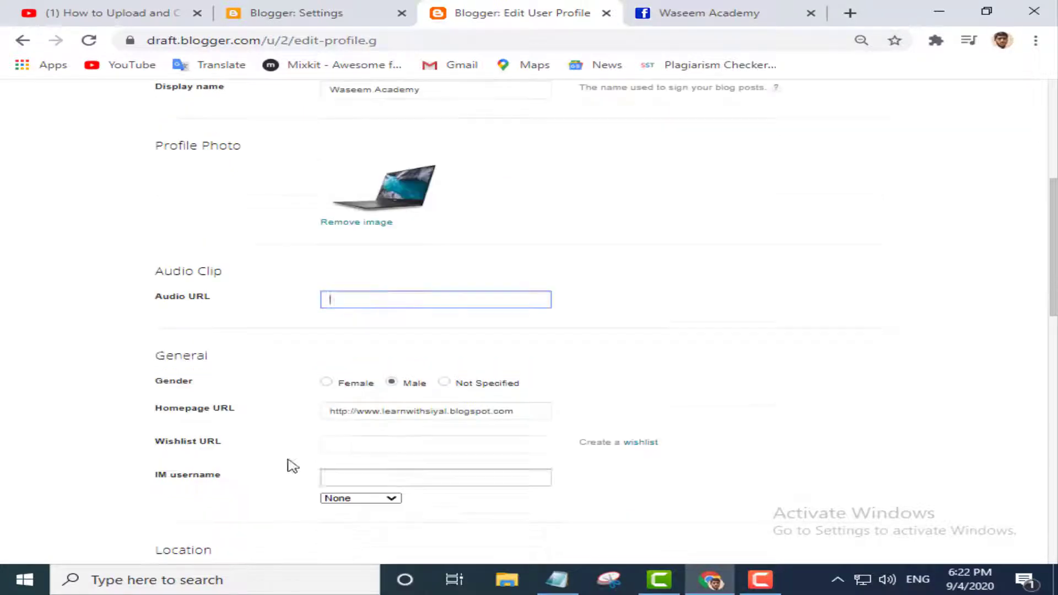
pyautogui.moveTo(156, 357); pyautogui.dragTo(204, 358)
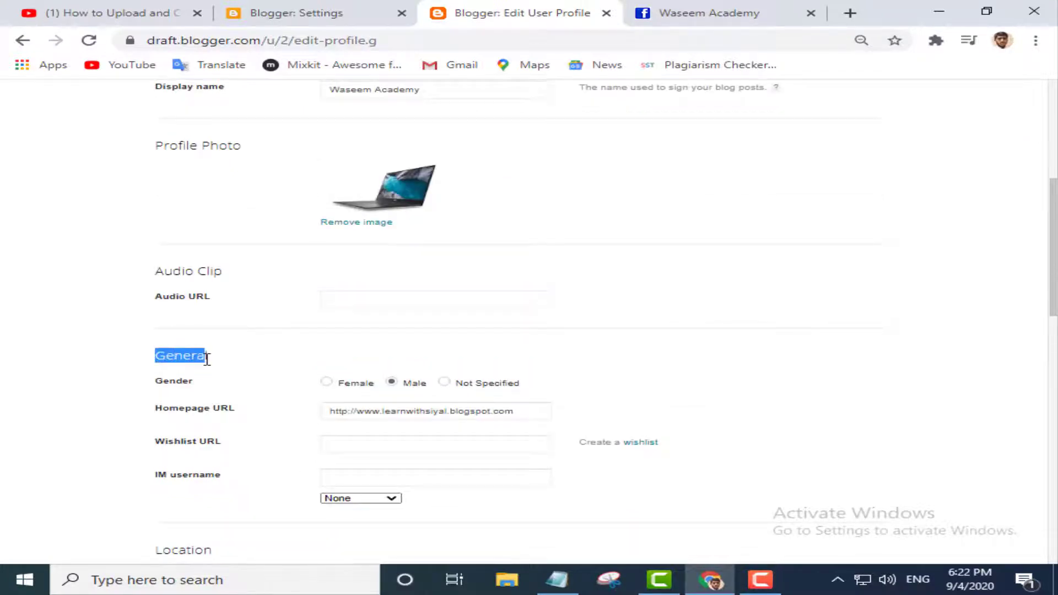
pyautogui.click(245, 359)
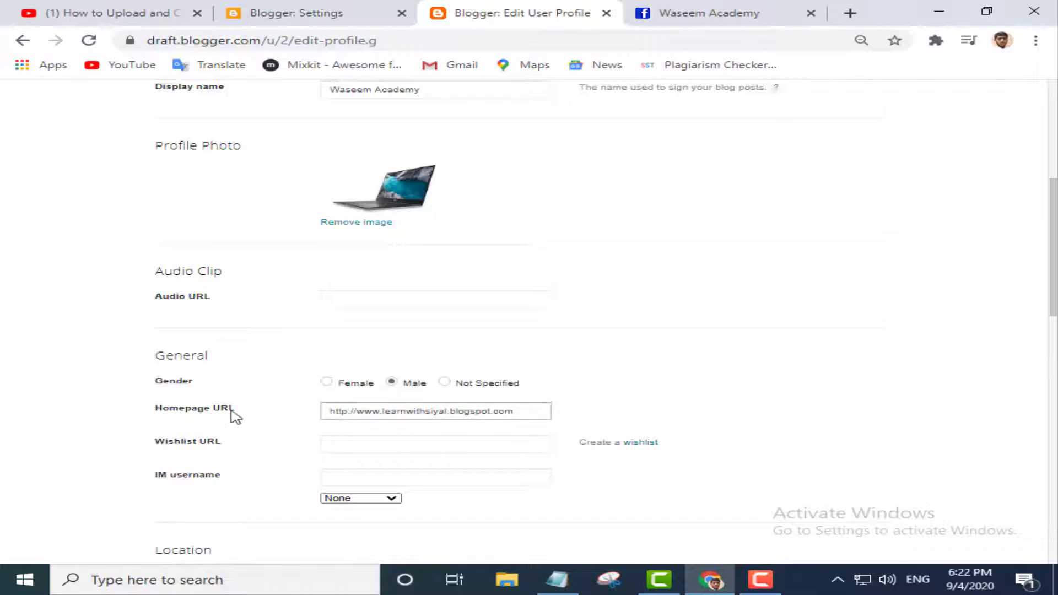
# - Load the live blog's home page and compare it with the Homepage URL in the profile's General section
pyautogui.click(717, 16)
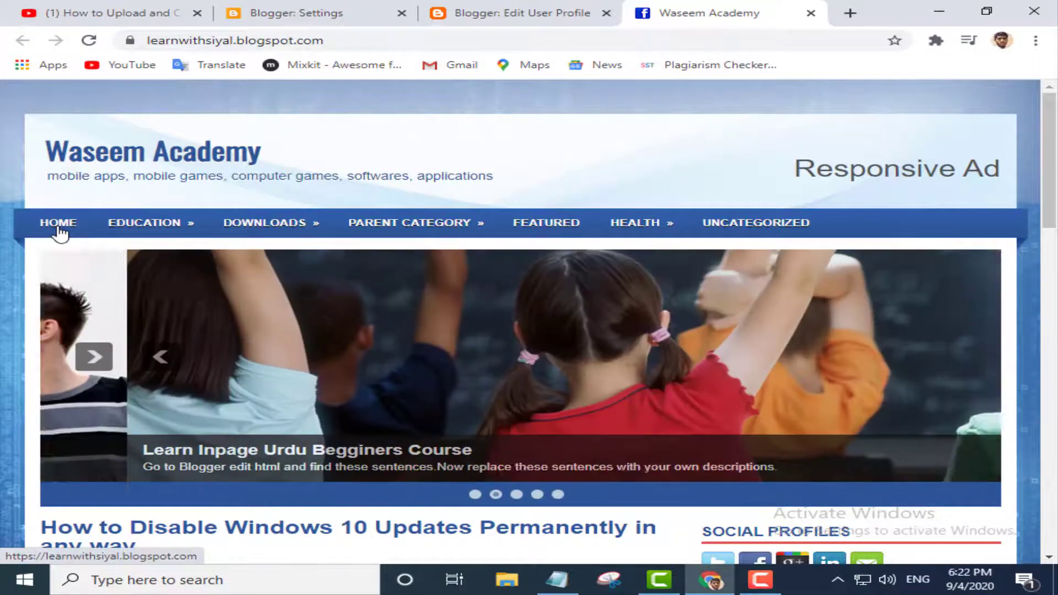
pyautogui.click(58, 227)
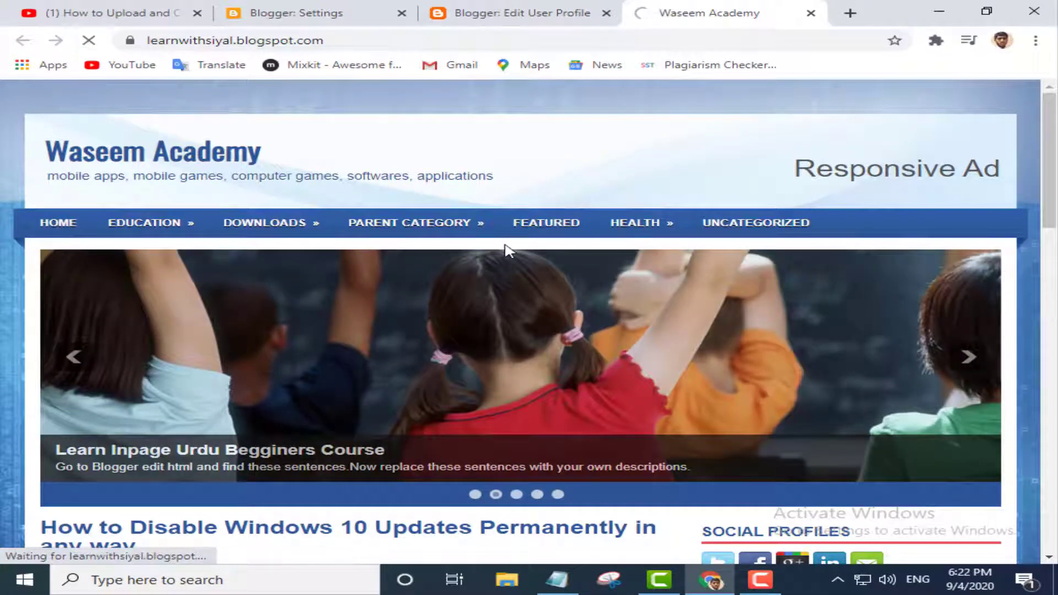
pyautogui.scroll(-2, 594, 386)
pyautogui.scroll(-11, 594, 387)
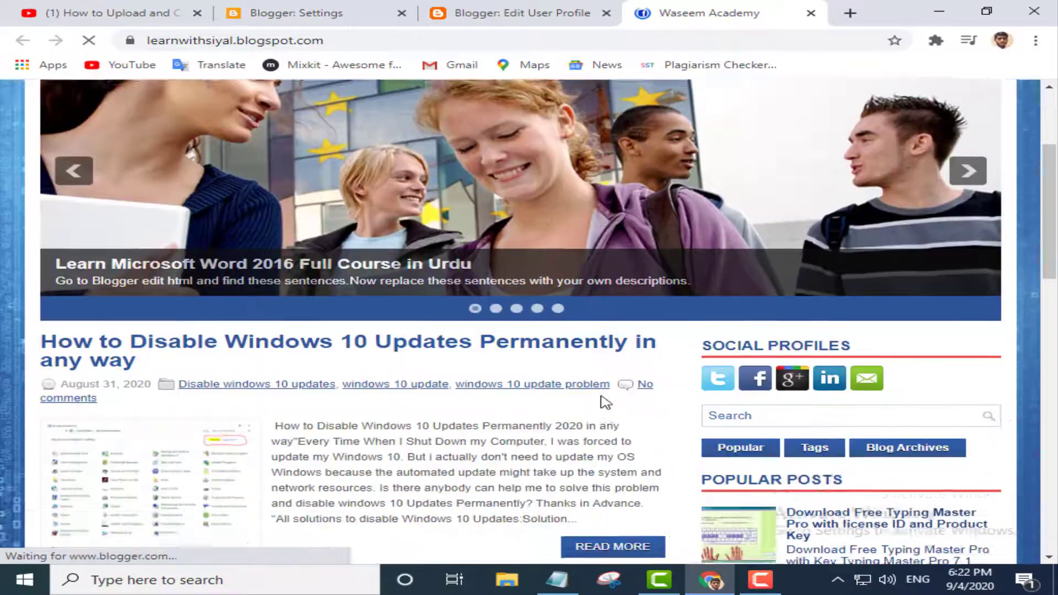
pyautogui.scroll(13, 667, 405)
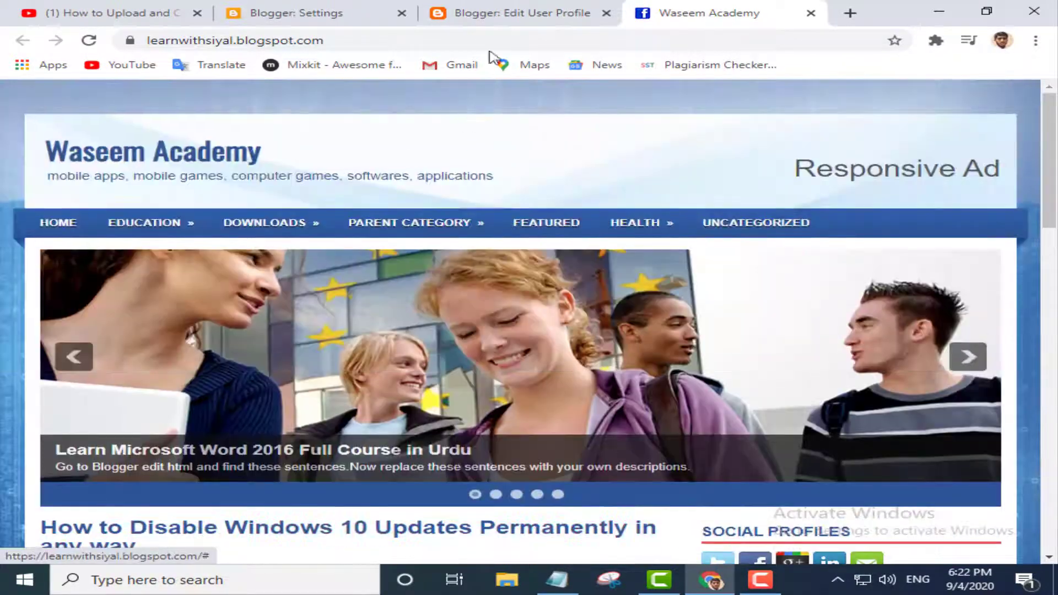
pyautogui.click(499, 14)
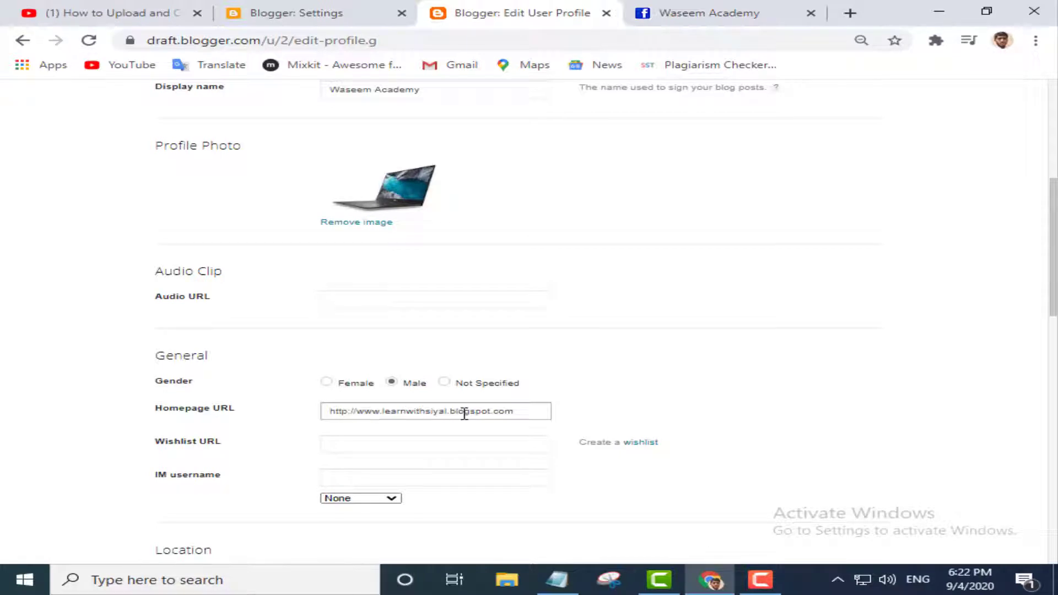
pyautogui.click(391, 413)
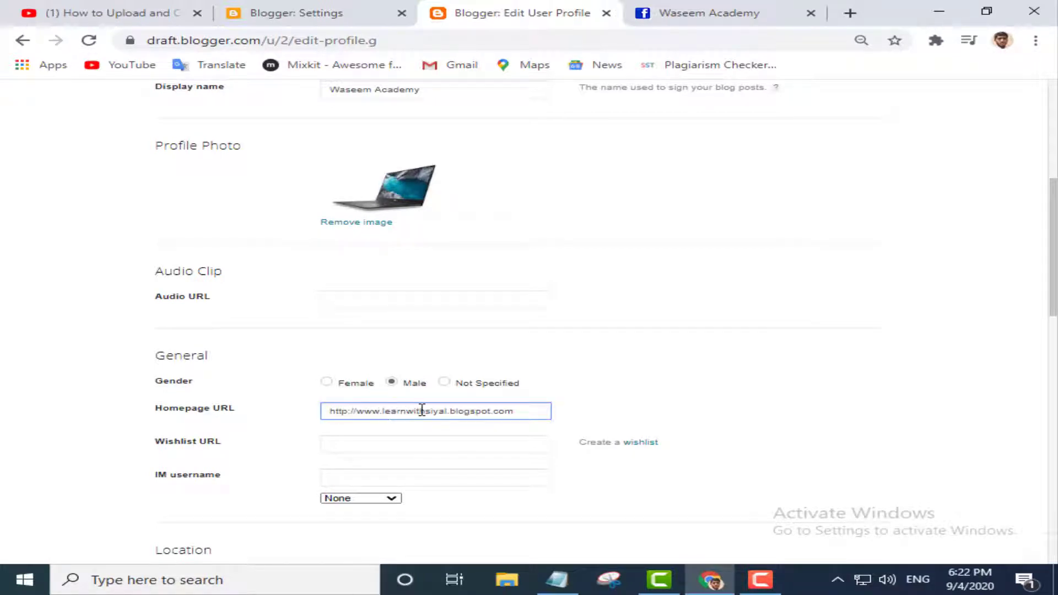
pyautogui.click(711, 15)
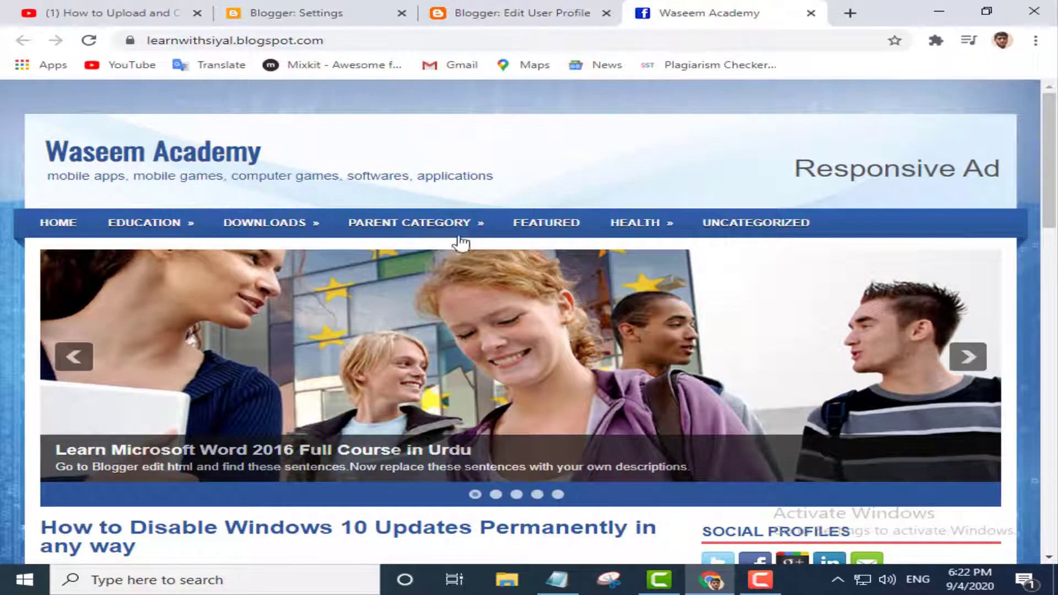
pyautogui.click(502, 17)
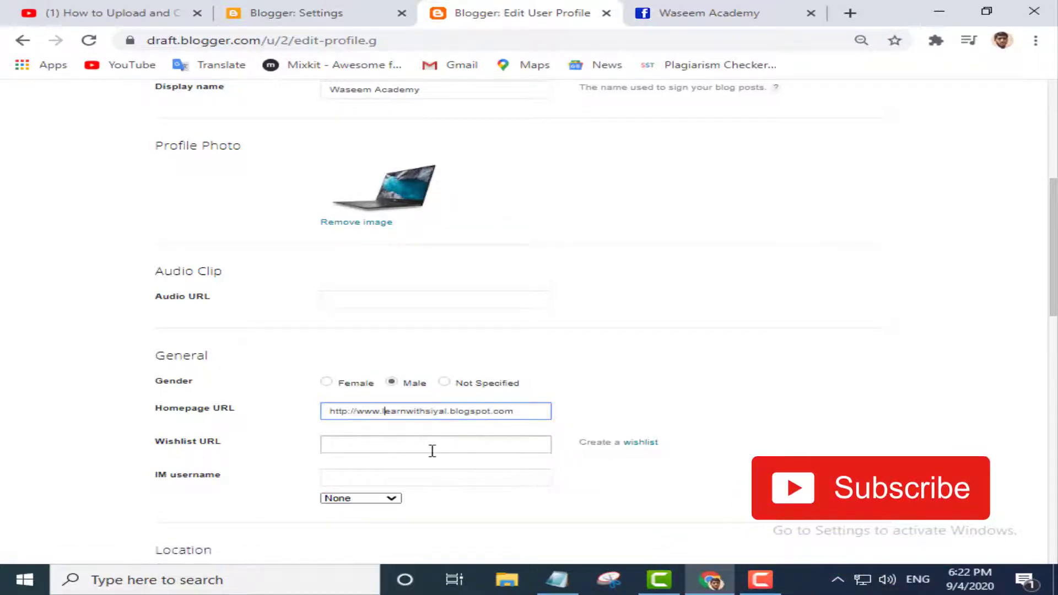
# - Examine the Wishlist URL and IM username fields in the General section of the user profile
pyautogui.click(416, 445)
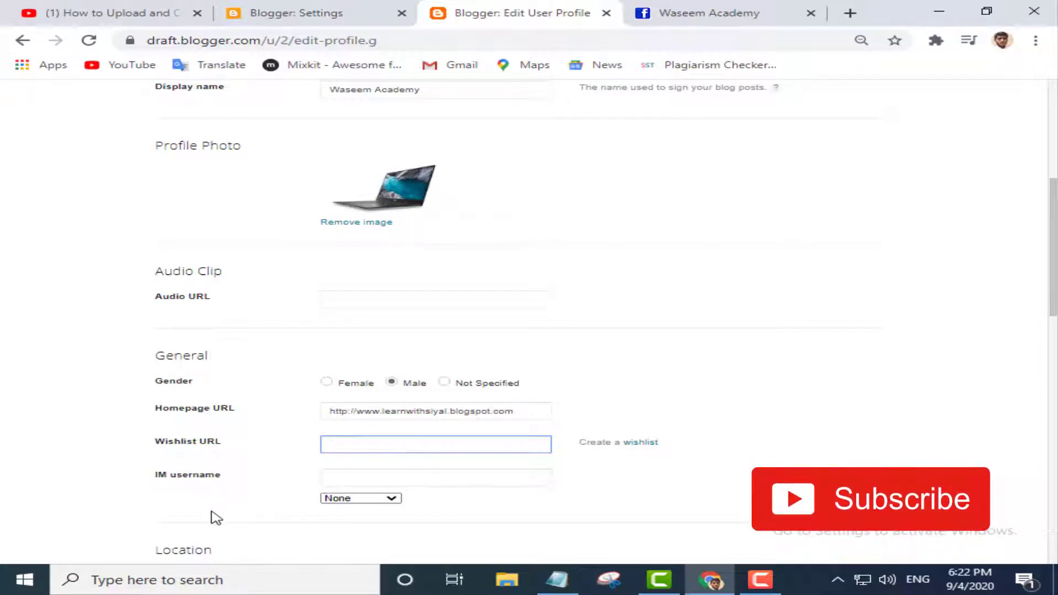
pyautogui.scroll(-1, 433, 504)
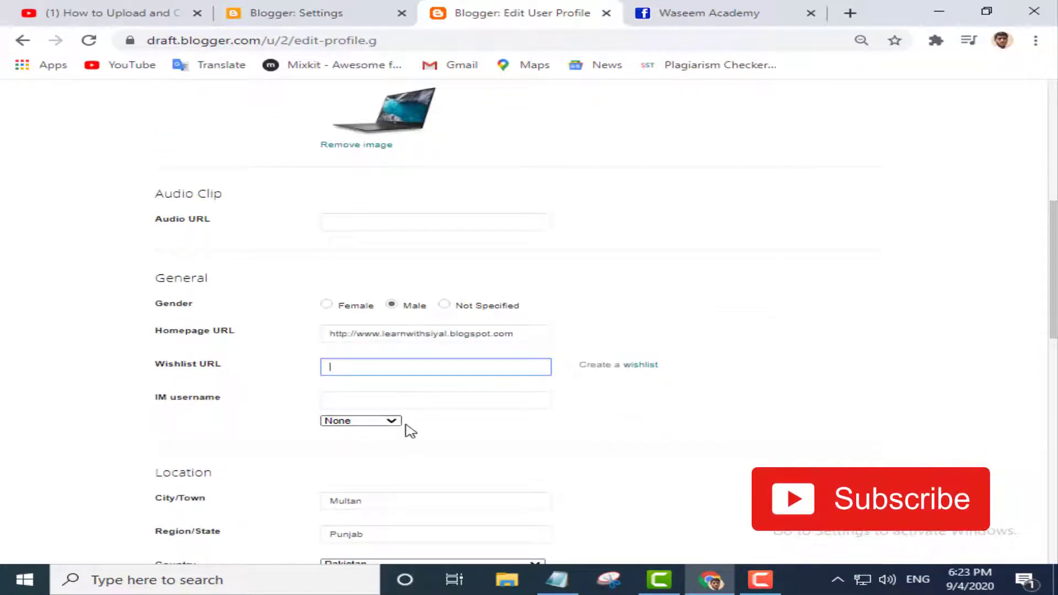
pyautogui.scroll(-1, 231, 438)
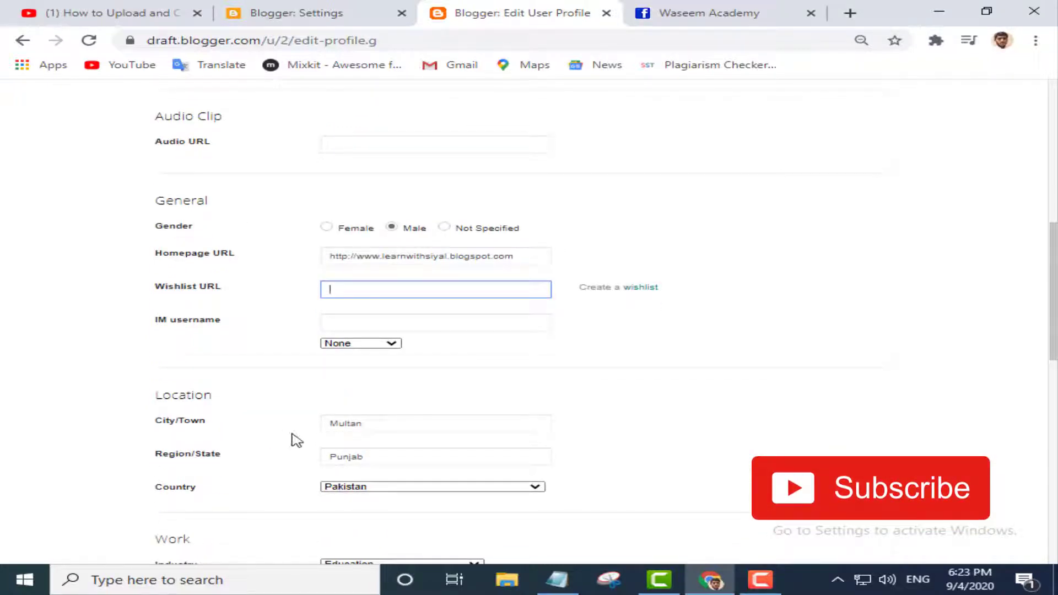
# - Examine the city, region and country fields in the profile's Location section, accepting the suggested Multan for City/Town
pyautogui.scroll(-1, 224, 420)
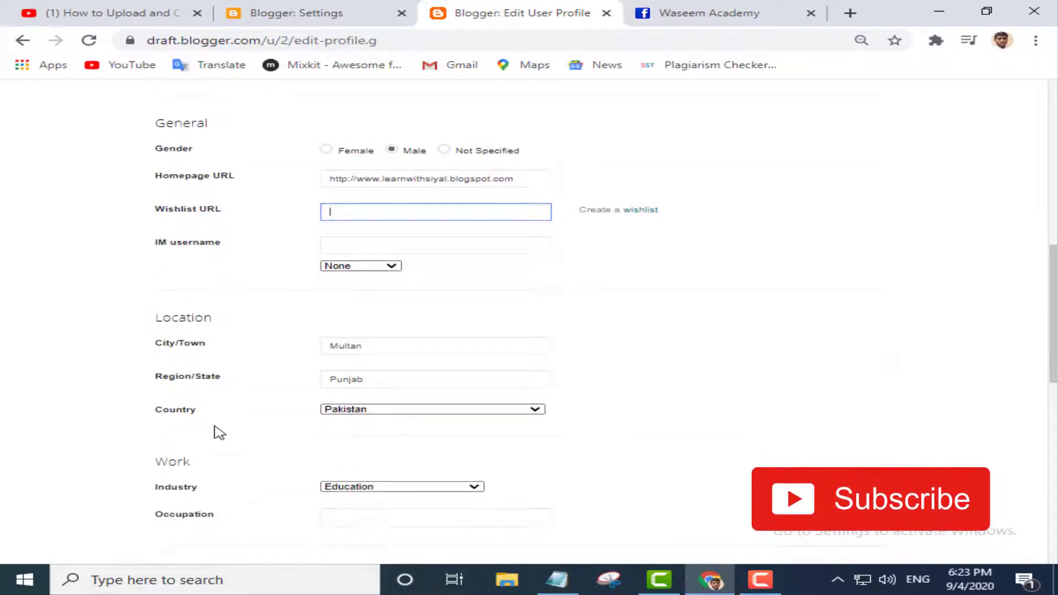
pyautogui.click(384, 347)
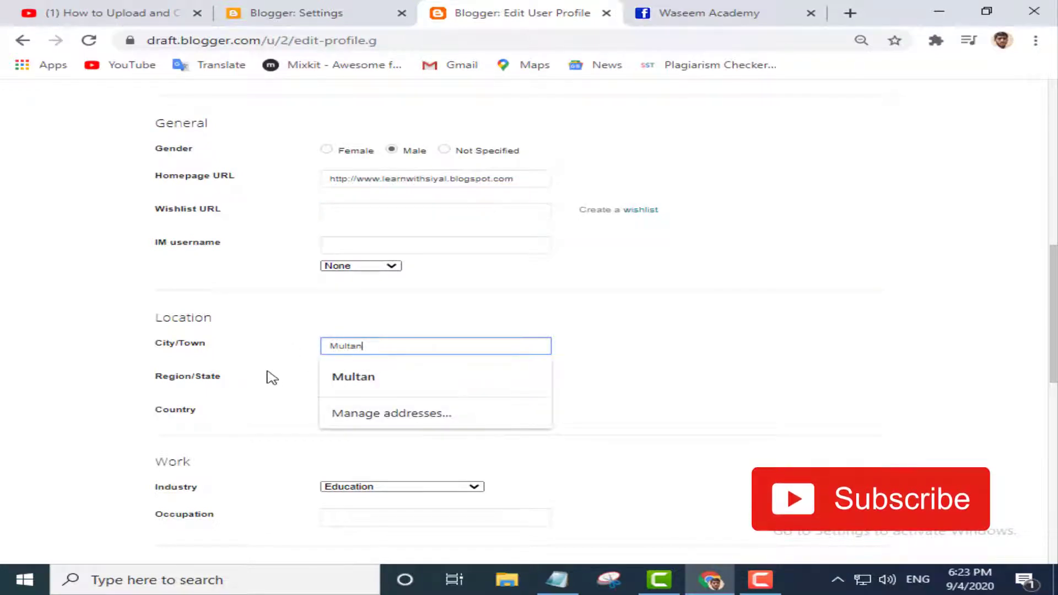
pyautogui.press('Down')
pyautogui.press('Return')
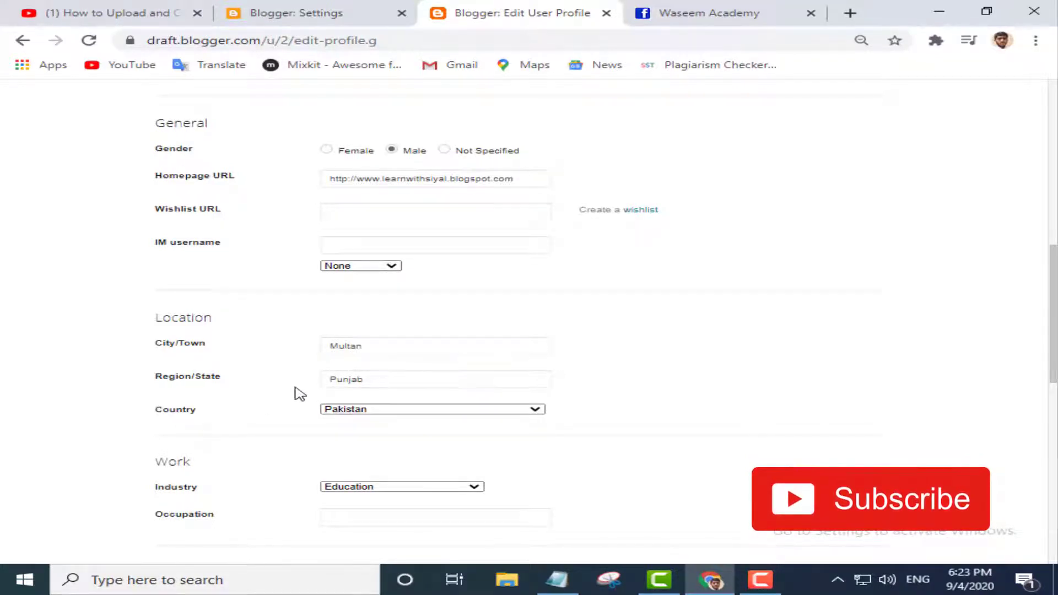
pyautogui.doubleClick(166, 322)
pyautogui.click(276, 378)
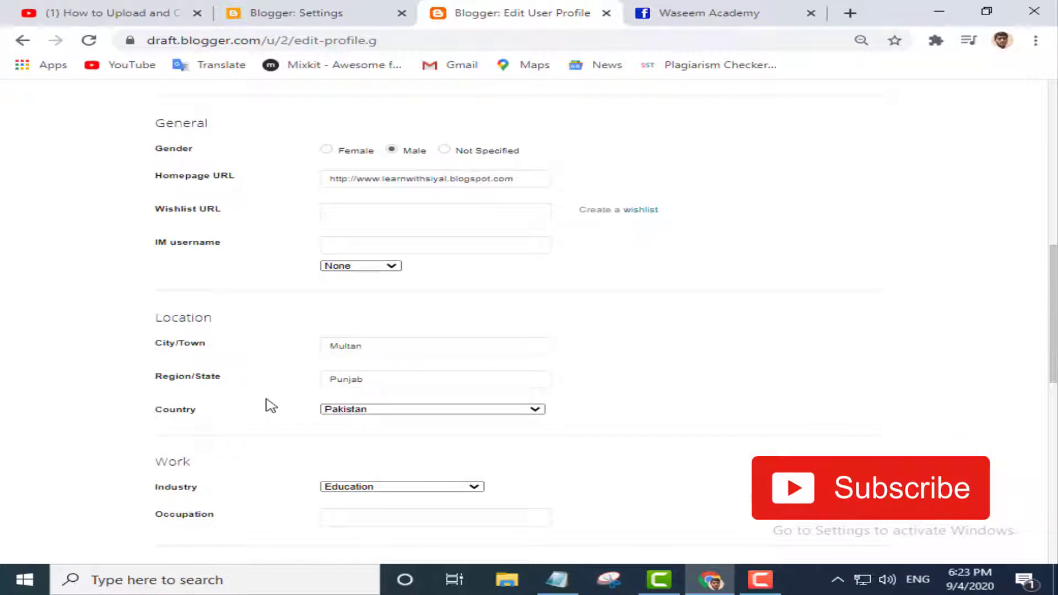
pyautogui.scroll(-3, 270, 494)
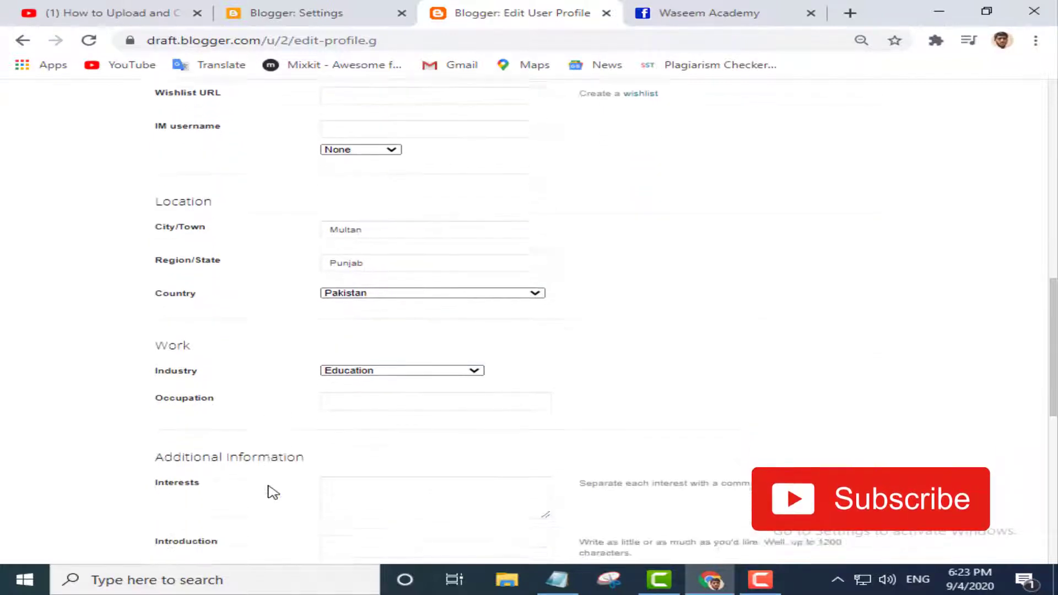